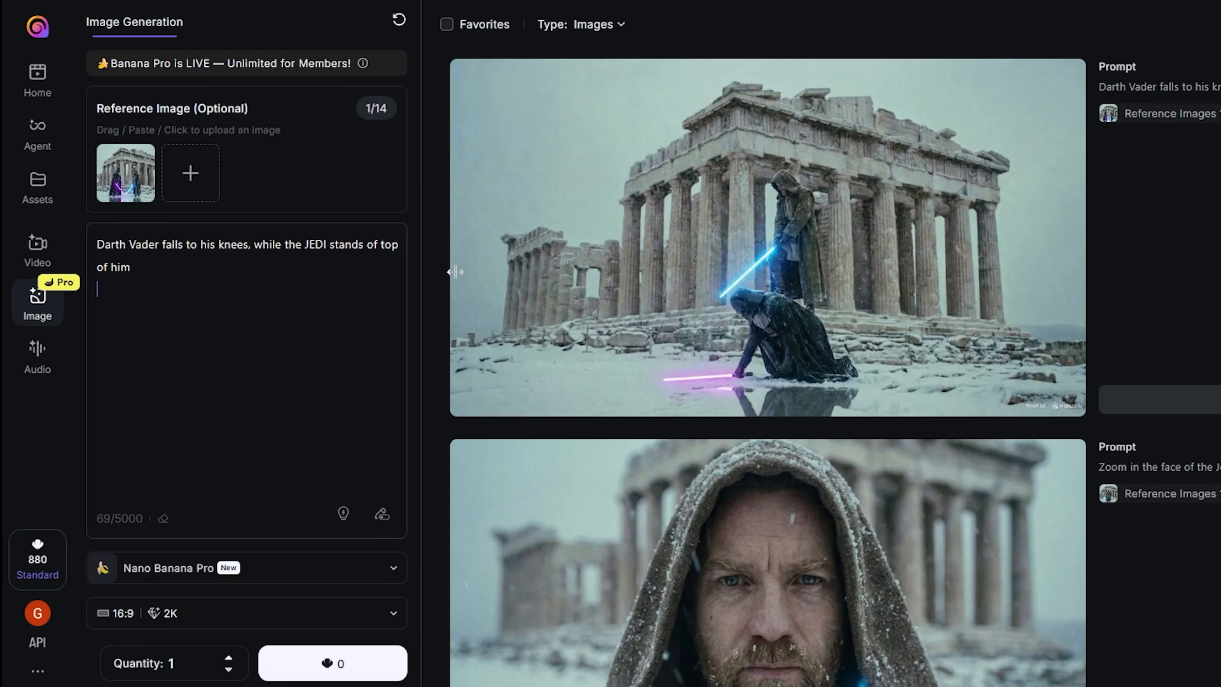
View the reference image used for the creation of Darth Vader holding his light saber towards the sky
scroll(755, 272, down, 10)
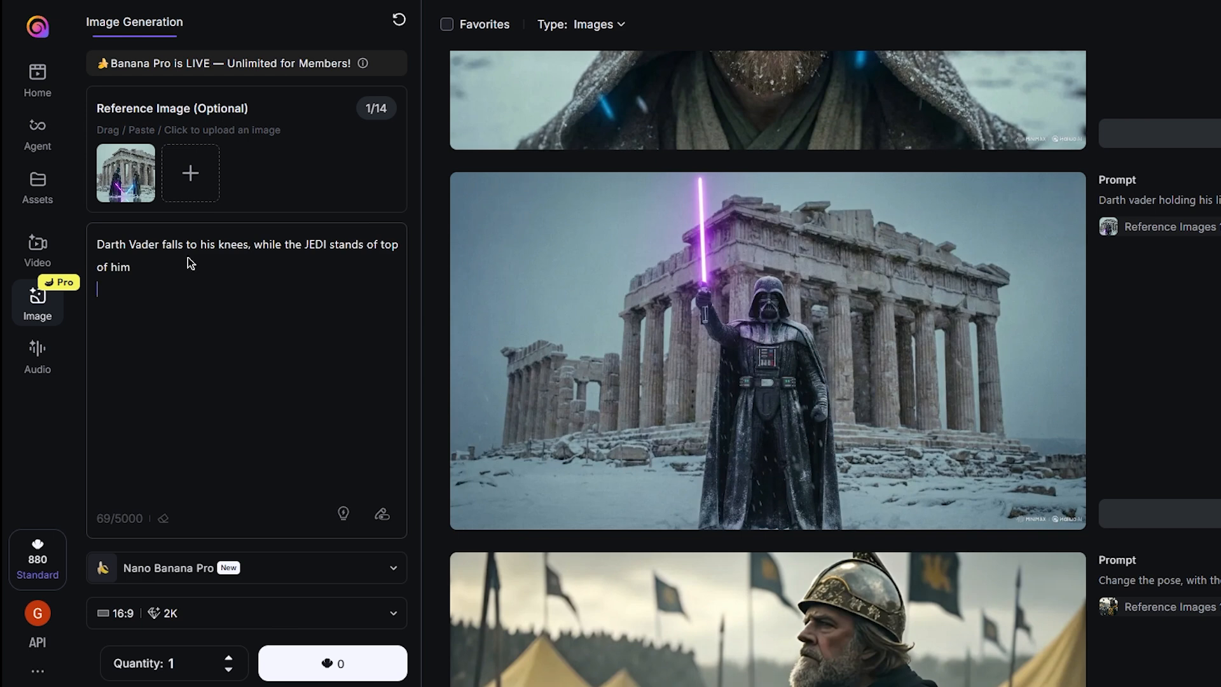
mouse_move(1108, 230)
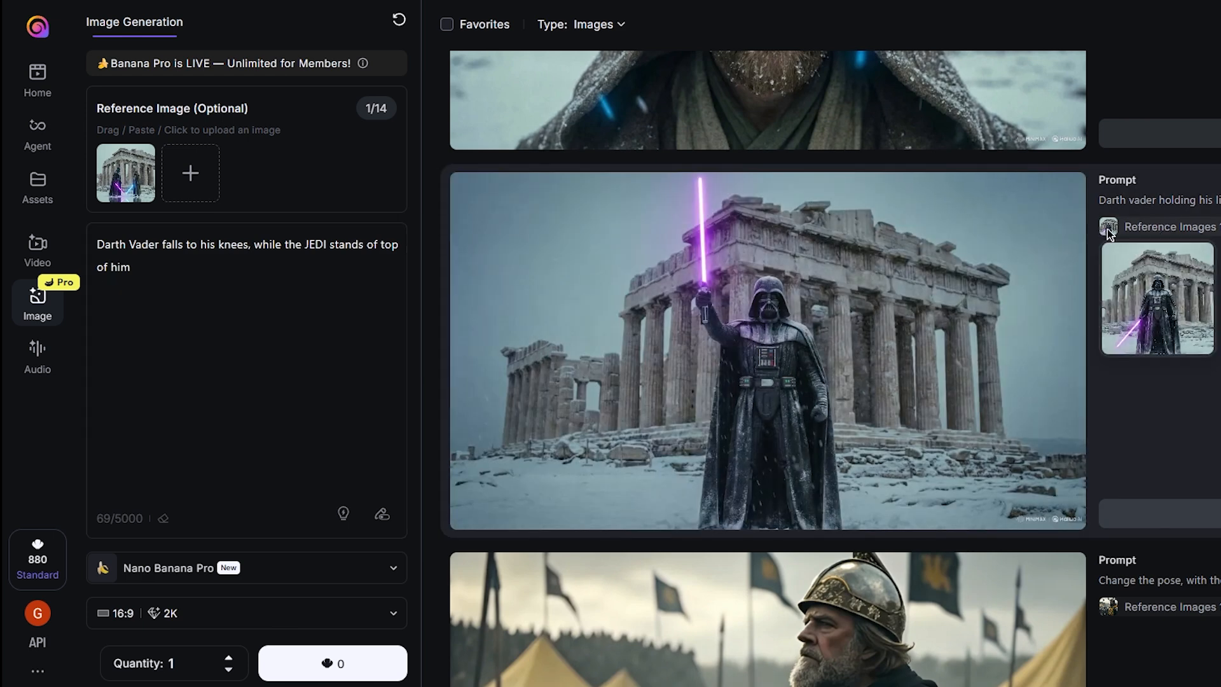
click(1150, 283)
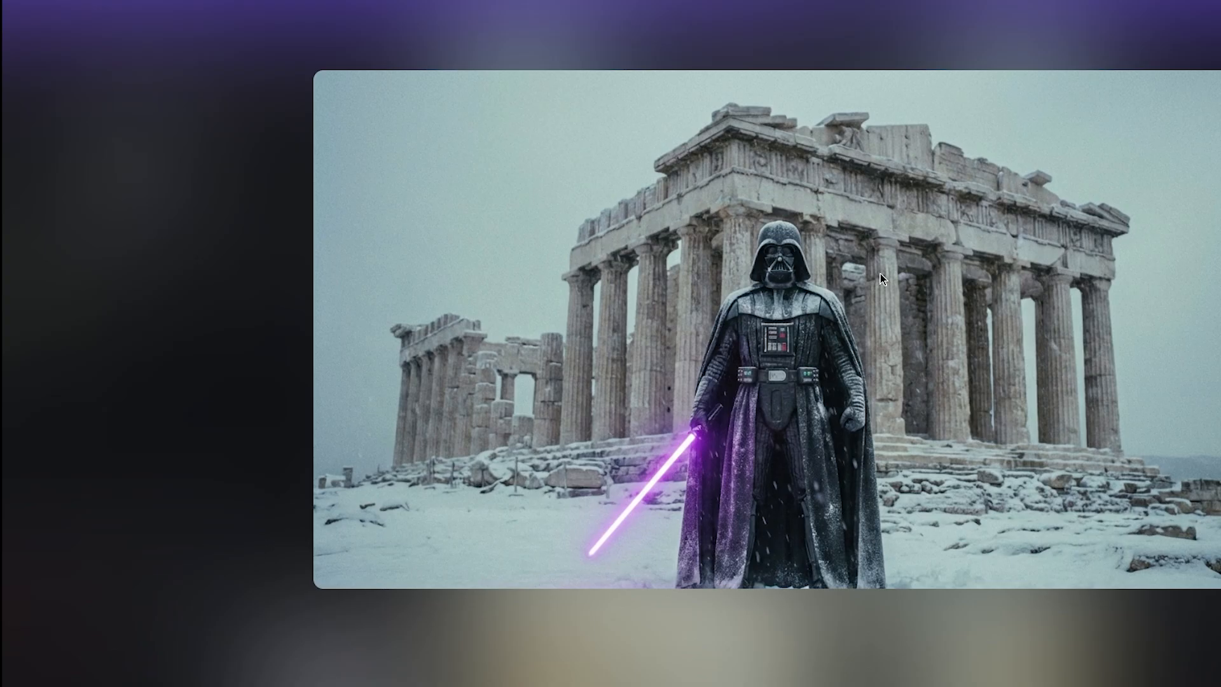
key(Escape)
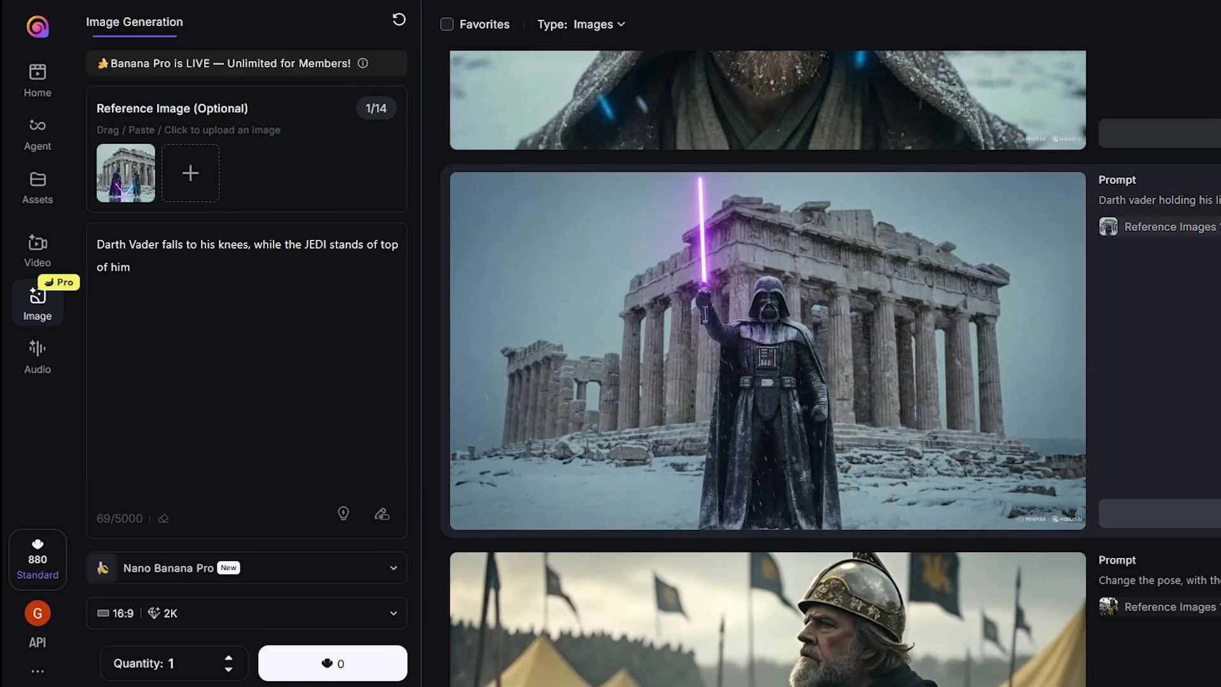
mouse_move(835, 255)
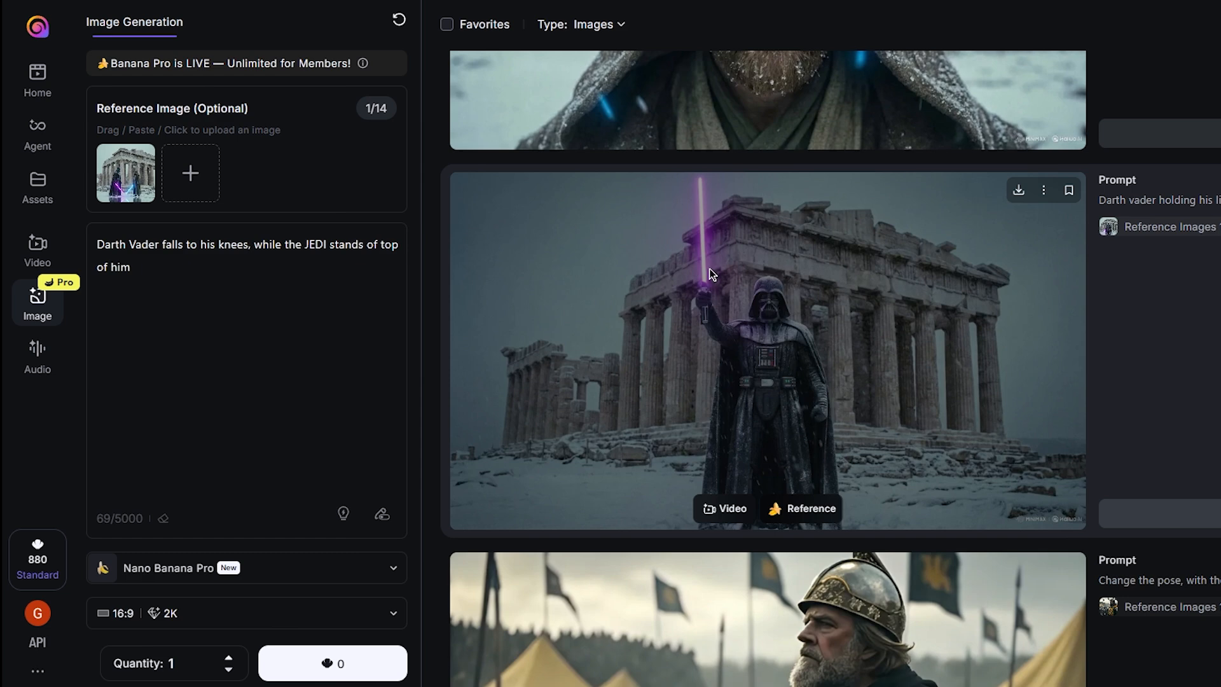
View the reference image used for the close-up shot of the Jedi's face
scroll(751, 235, up, 5)
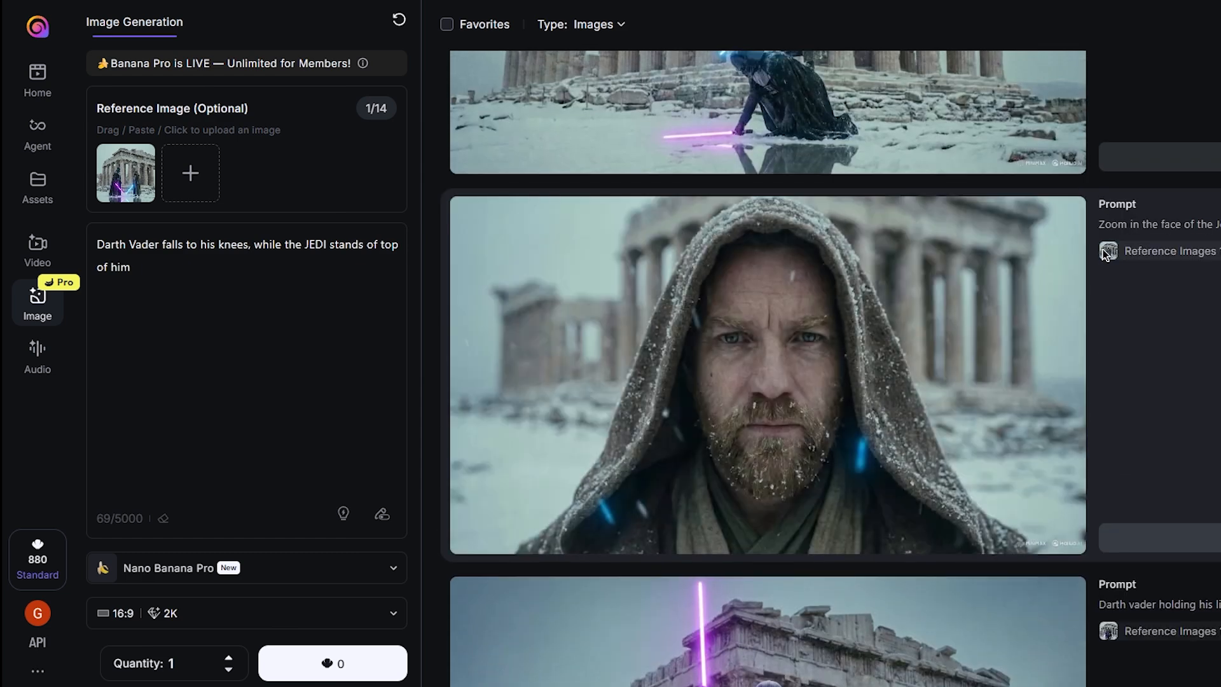
mouse_move(1120, 251)
click(1134, 321)
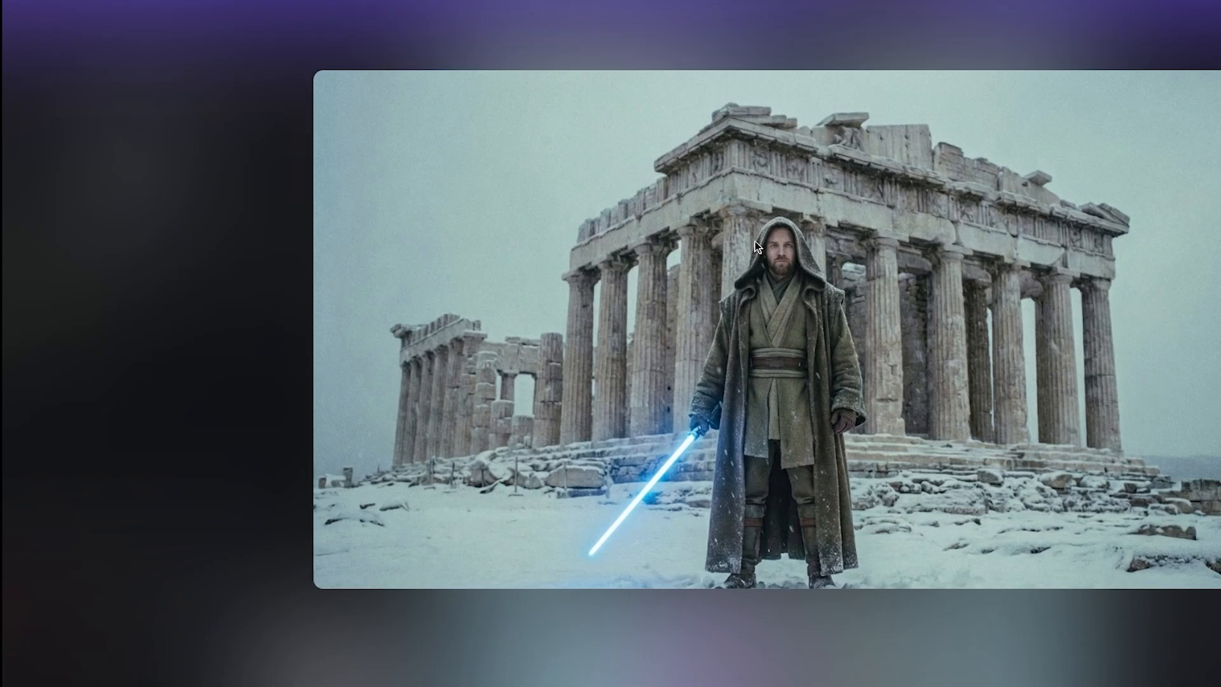
key(Escape)
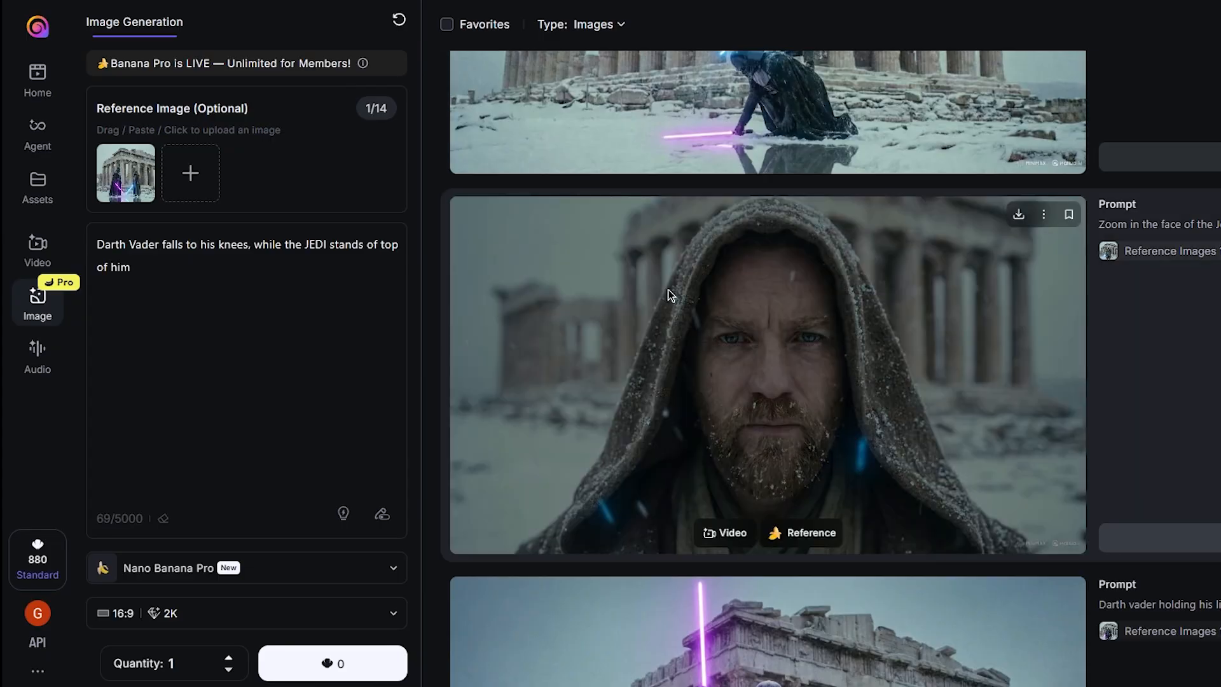
Examine the reference image behind the kneeling Darth Vader scene and compare it with the generated images
scroll(669, 294, up, 4)
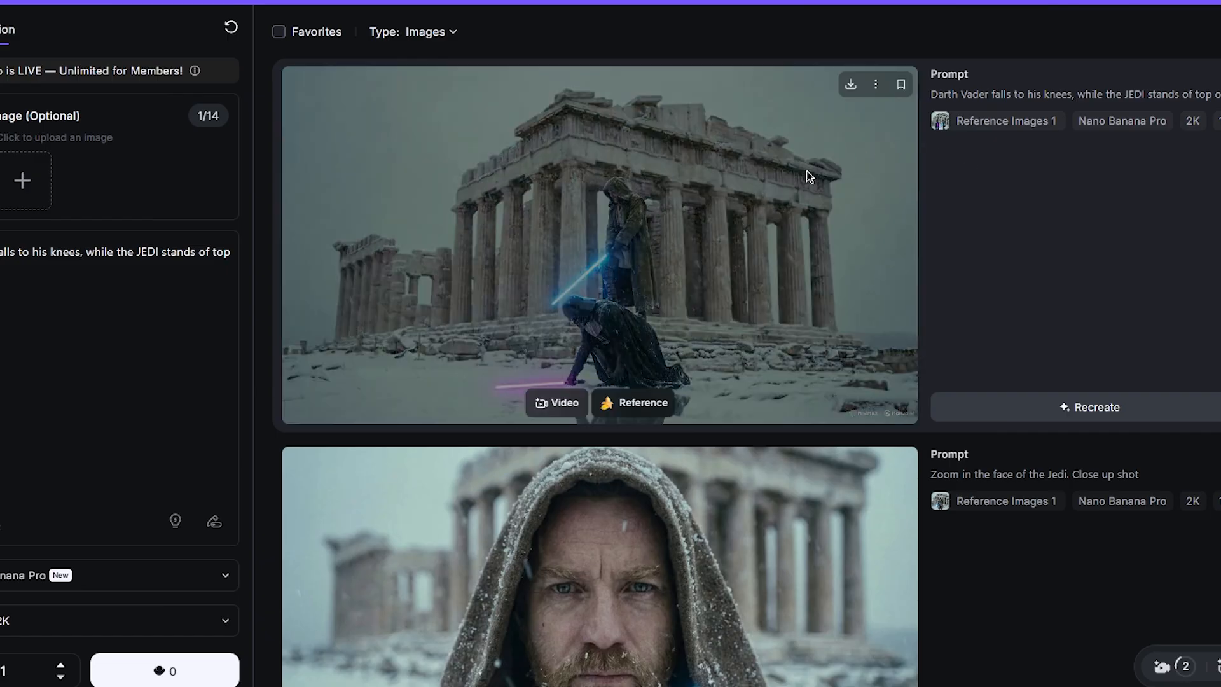
mouse_move(1110, 116)
click(980, 200)
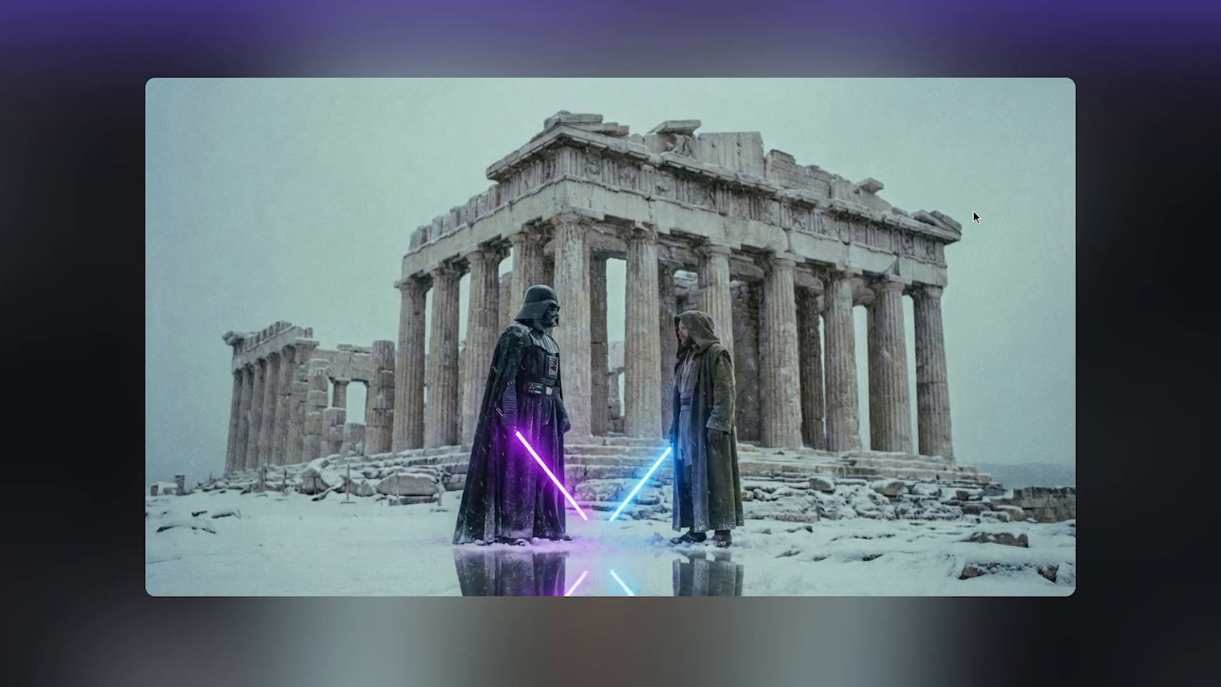
key(Escape)
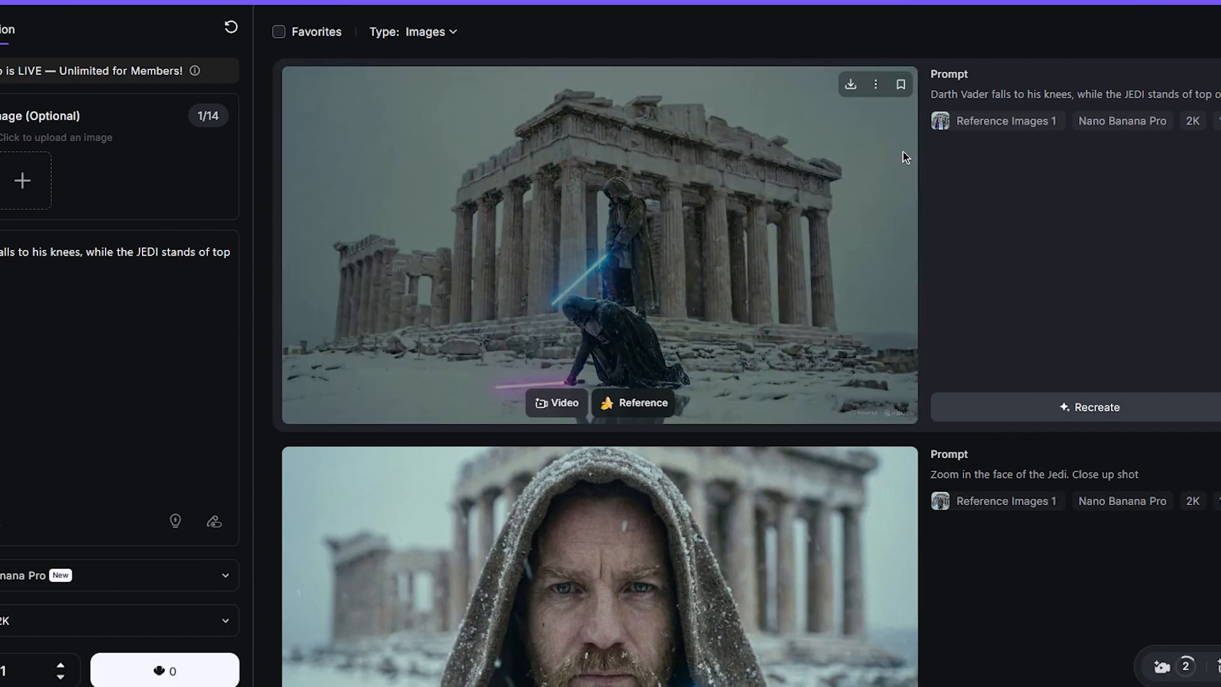
mouse_move(943, 125)
click(938, 220)
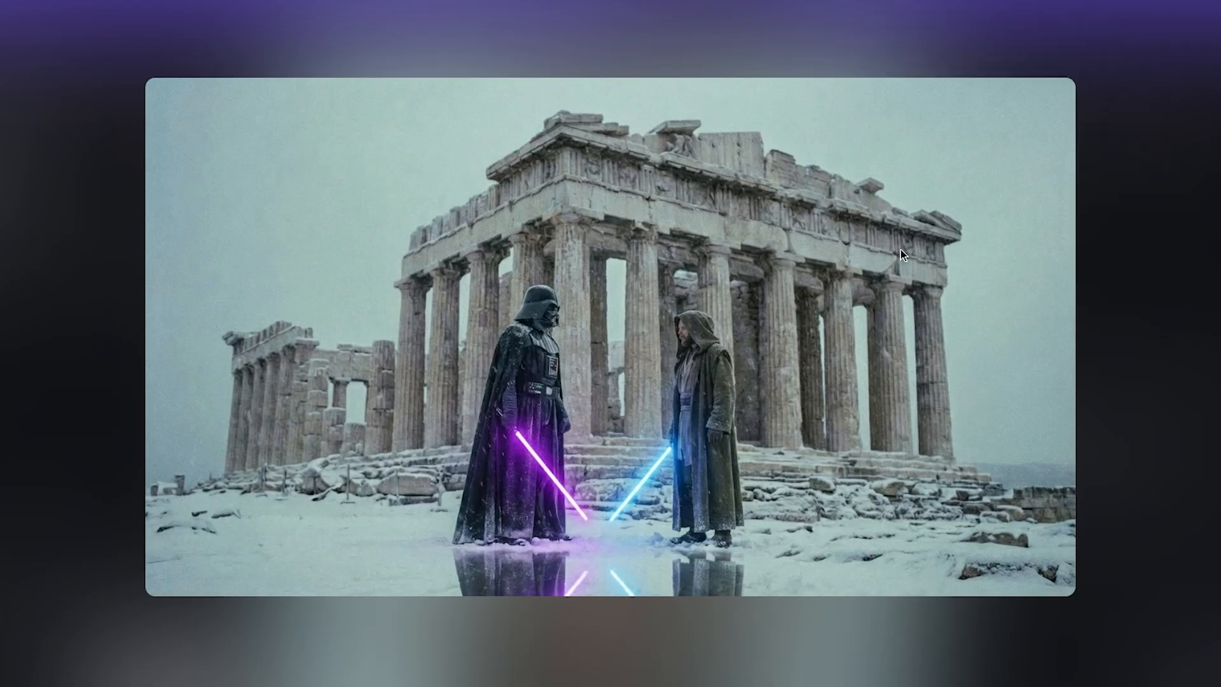
key(Escape)
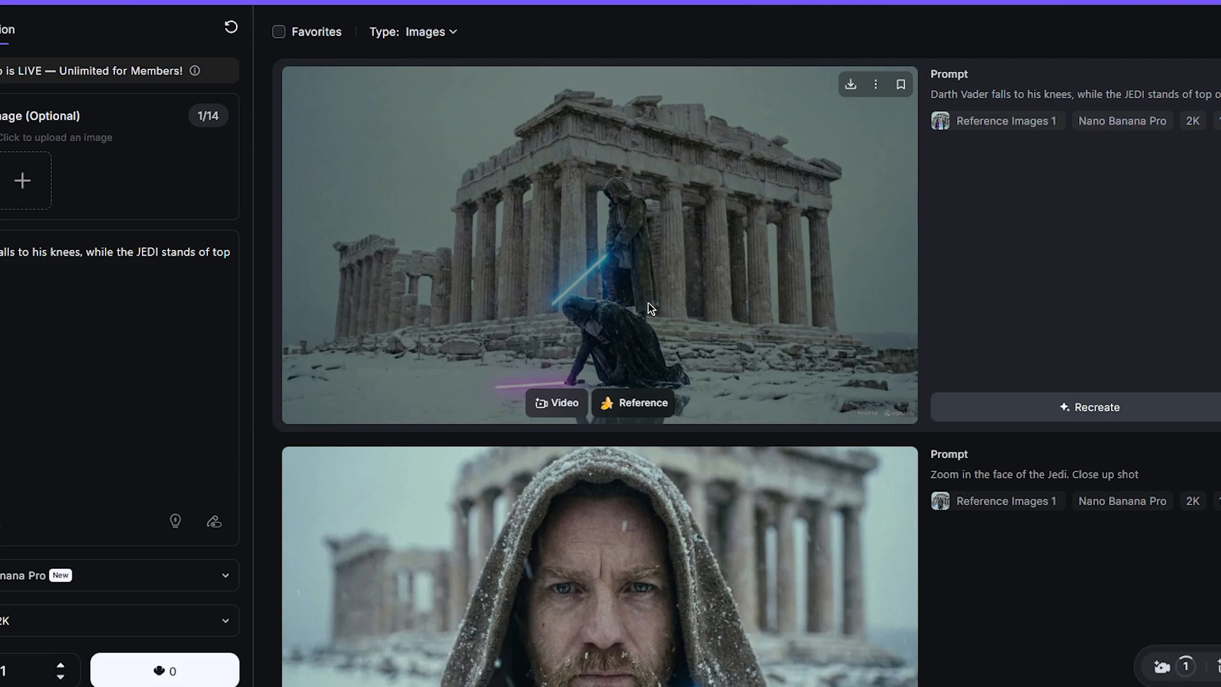
scroll(812, 234, down, 8)
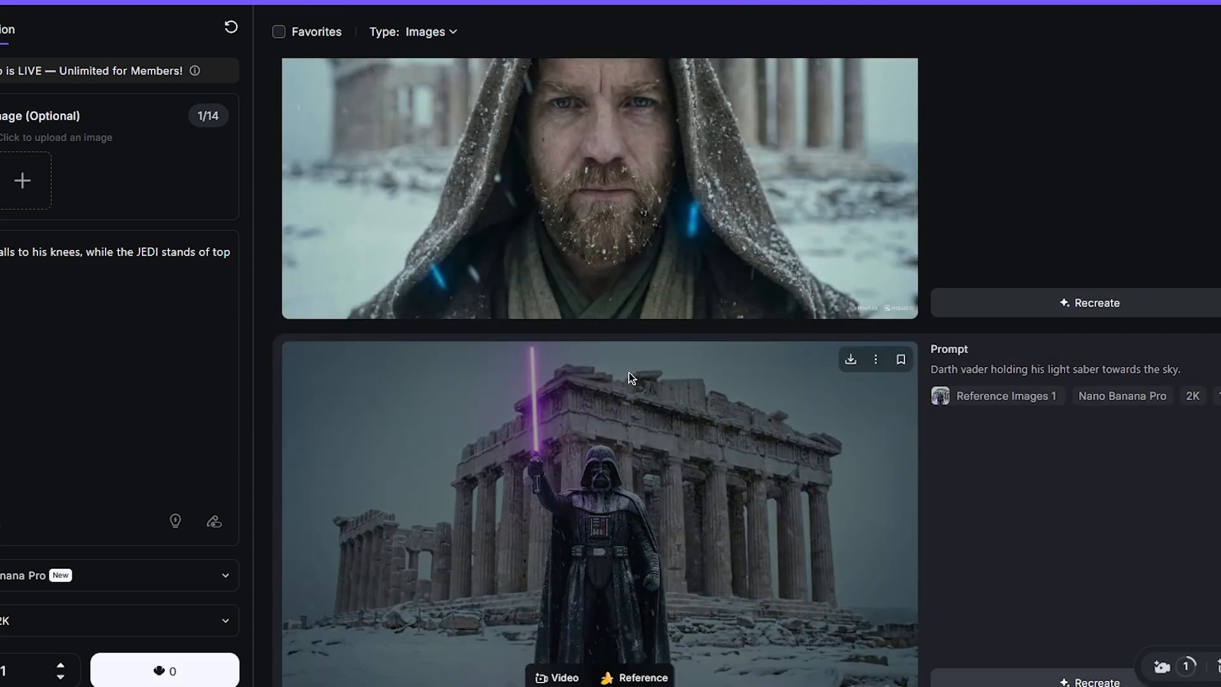
scroll(540, 395, up, 5)
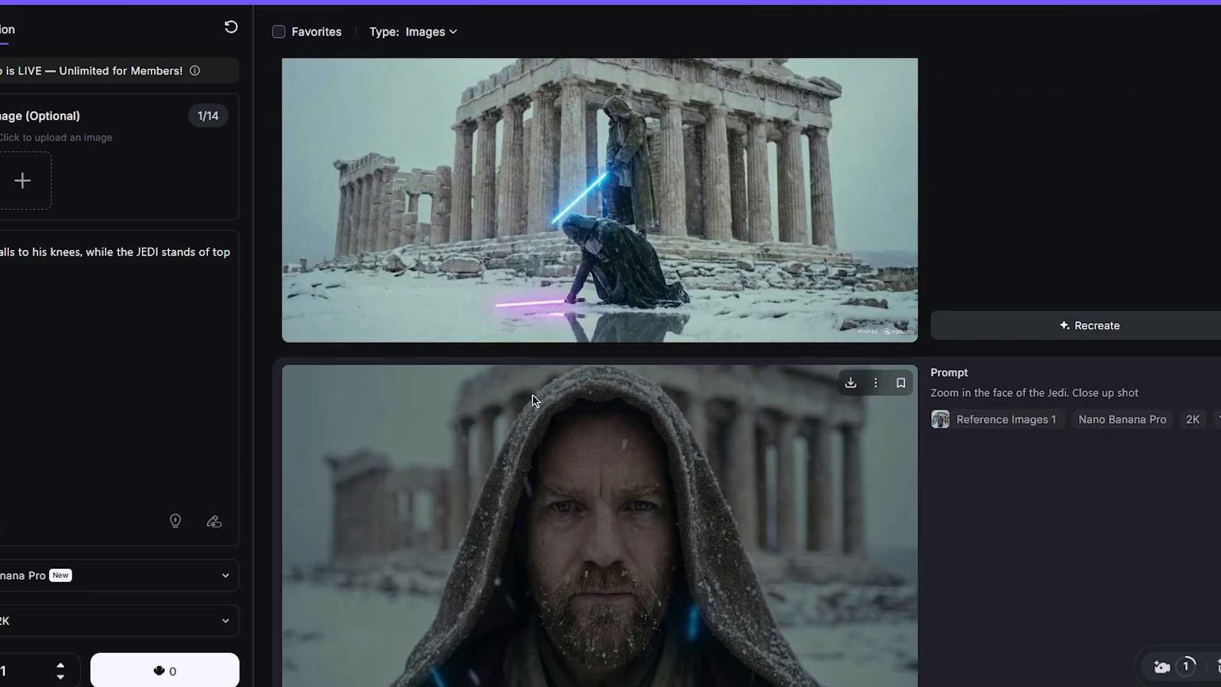
scroll(532, 395, up, 1)
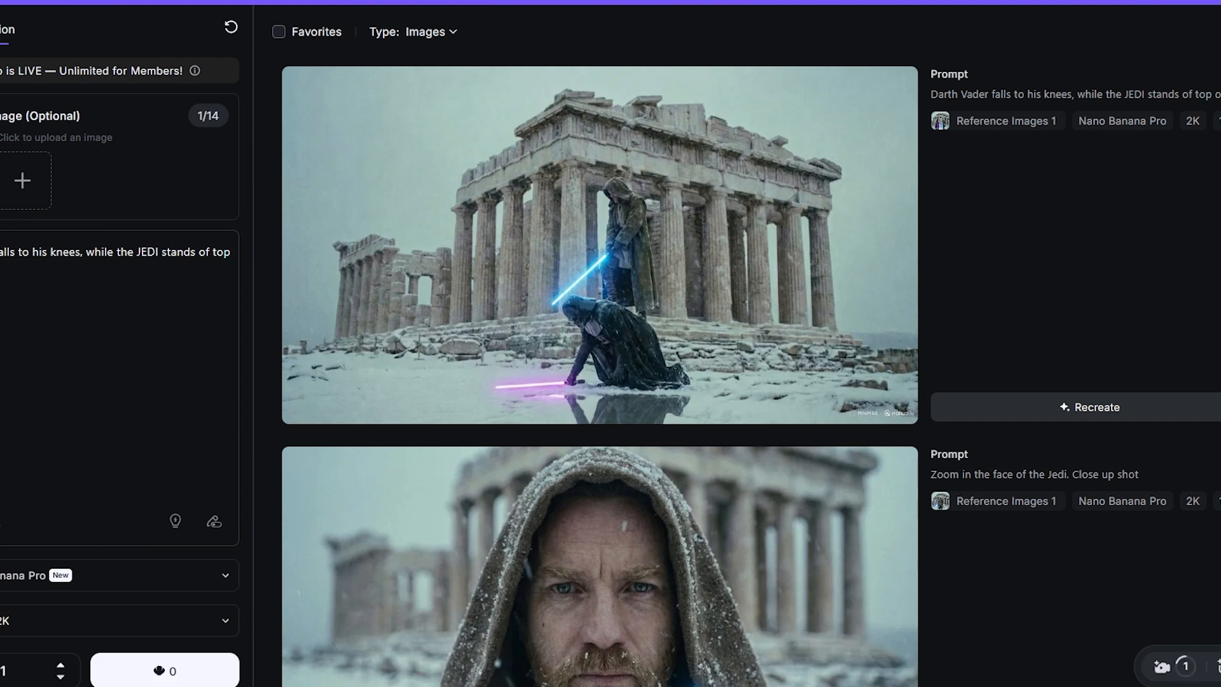
Review the image prompt text, the available image models, and the aspect ratio and resolution options
key(ctrl+a)
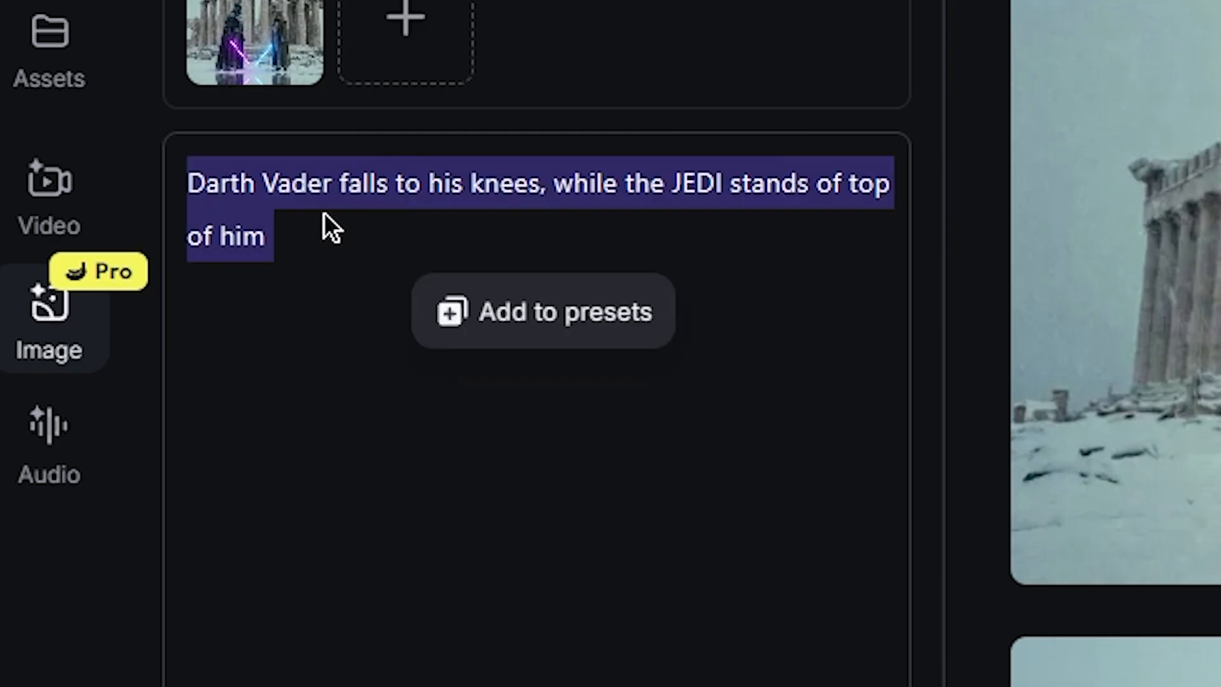
drag(333, 227, 183, 191)
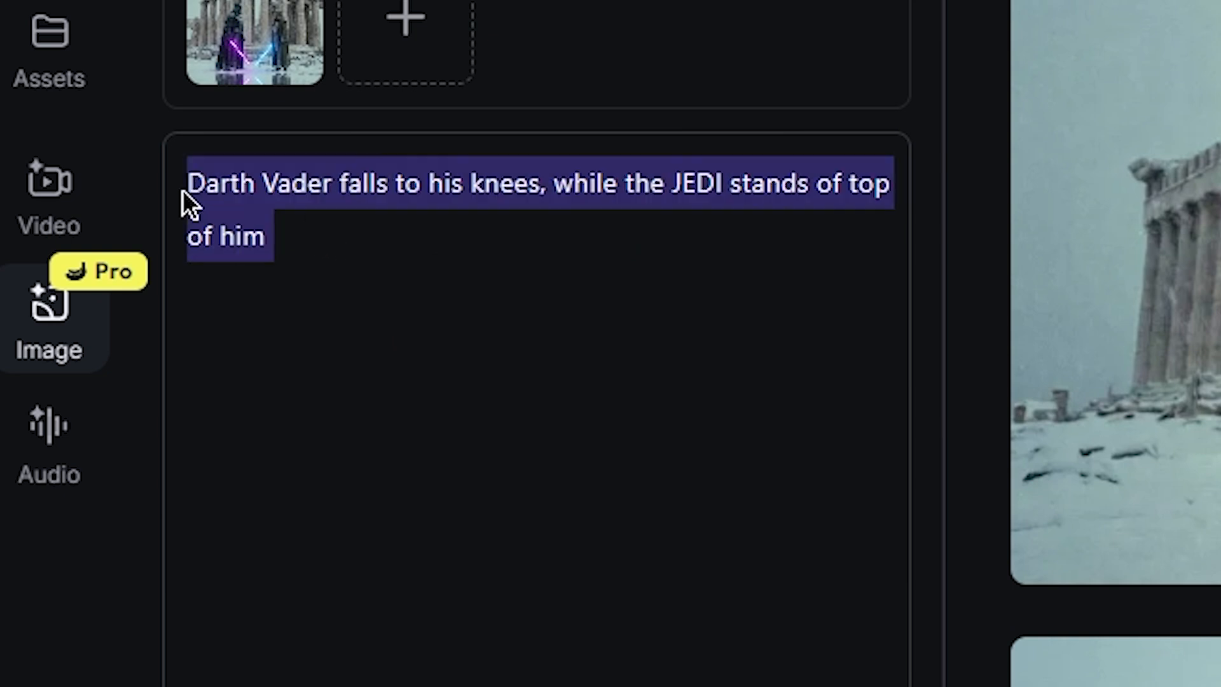
click(318, 216)
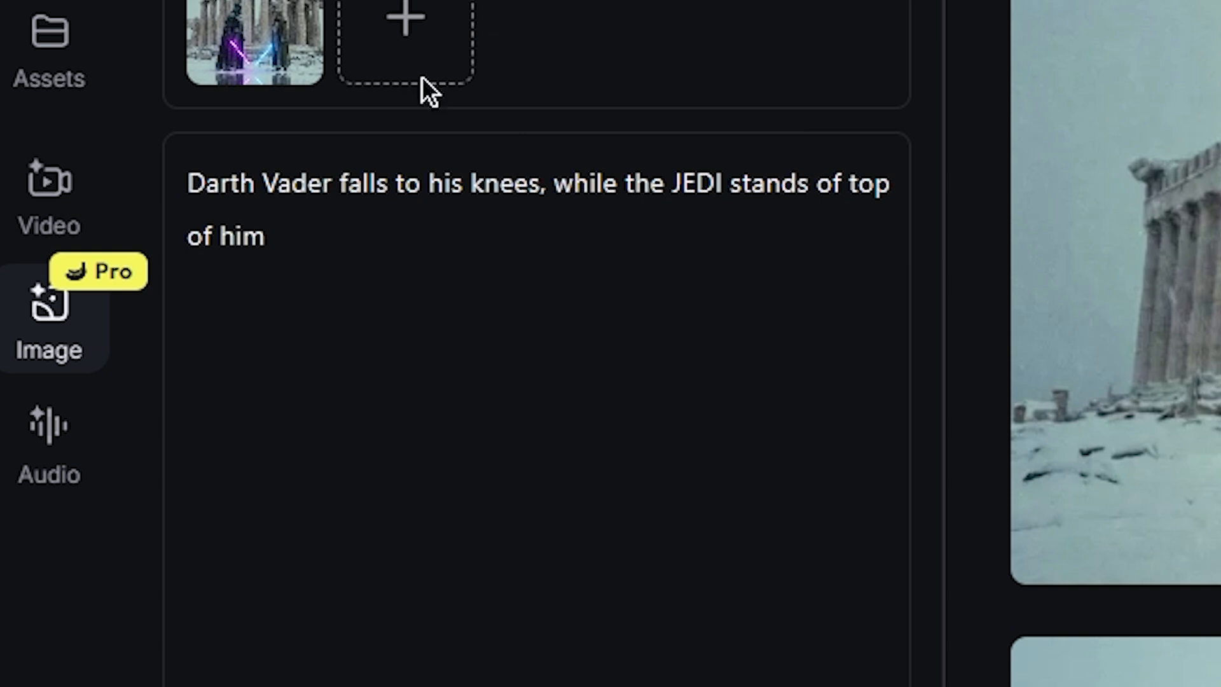
click(519, 686)
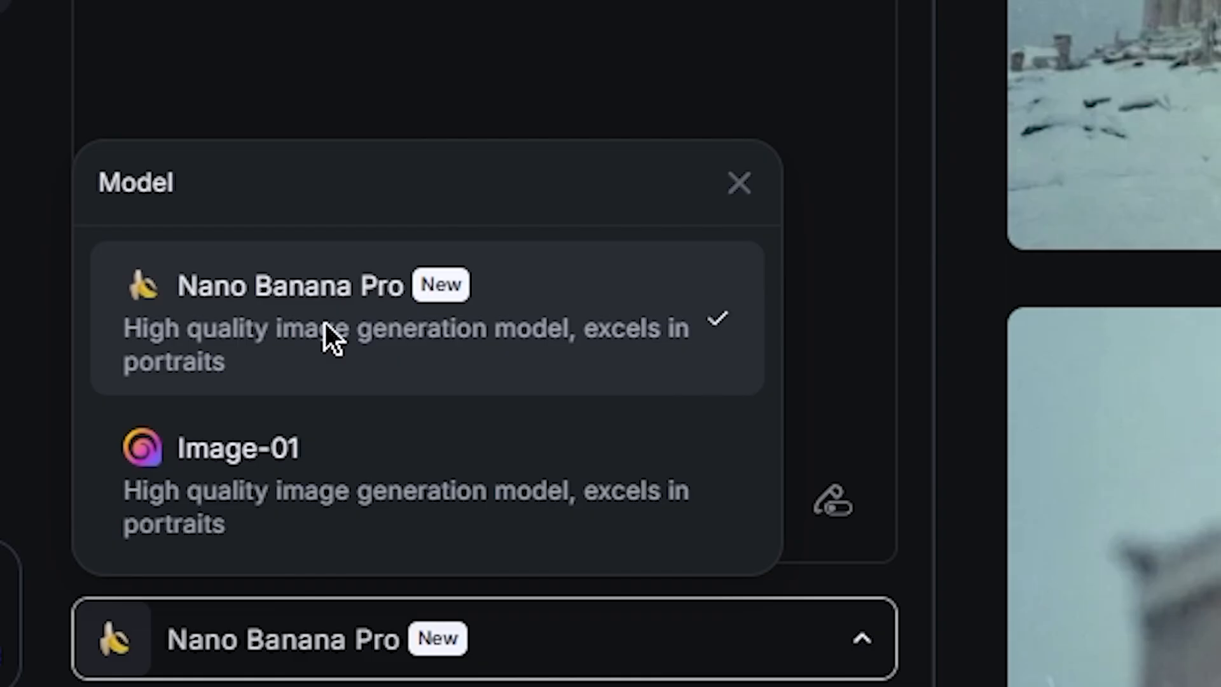
click(472, 626)
click(283, 535)
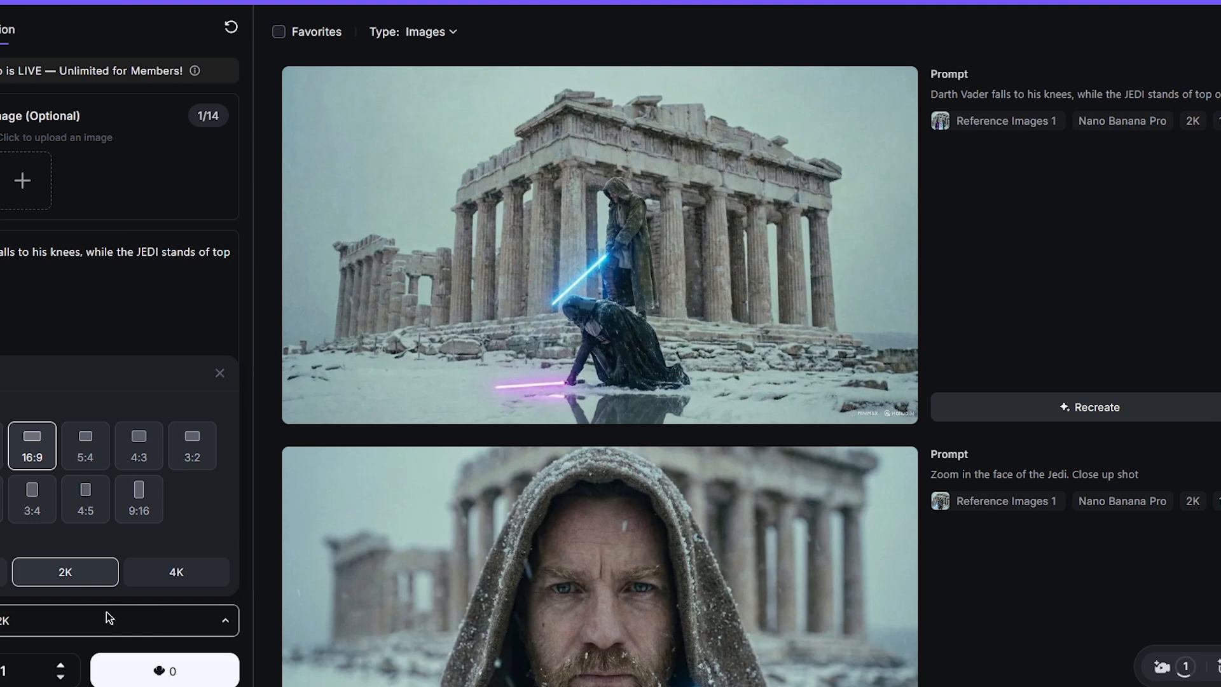
click(79, 612)
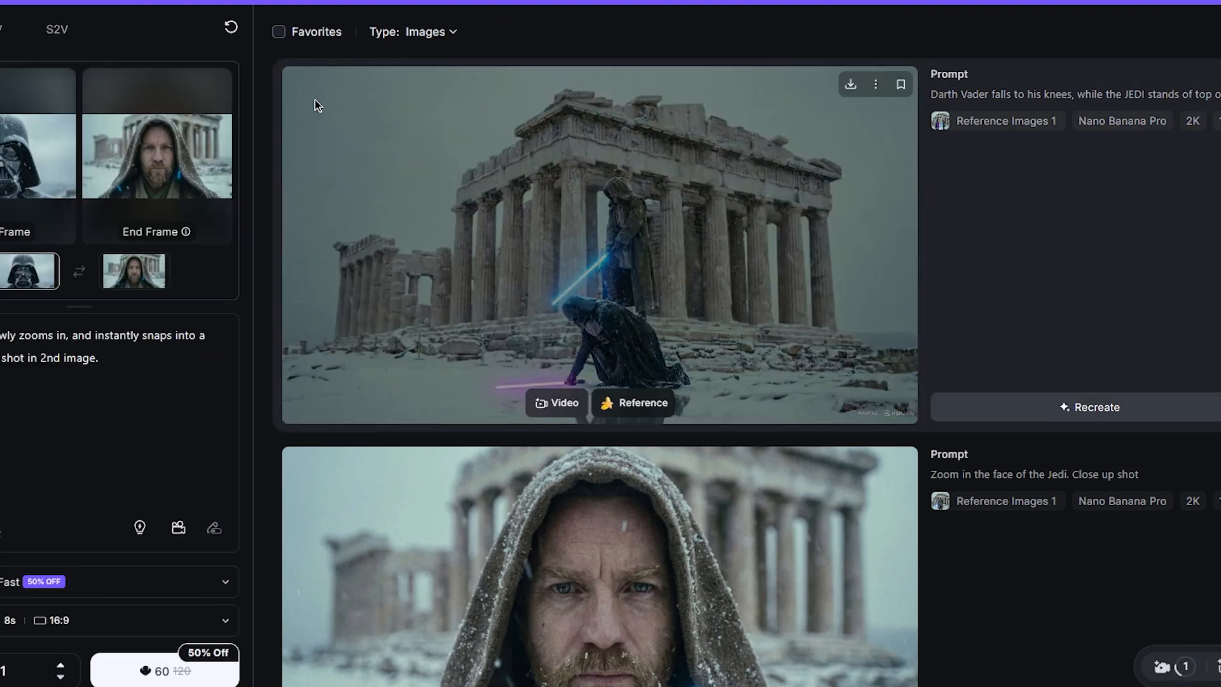
Show only videos in the creations list and review the start and end frames of the zoom-in clips
click(432, 33)
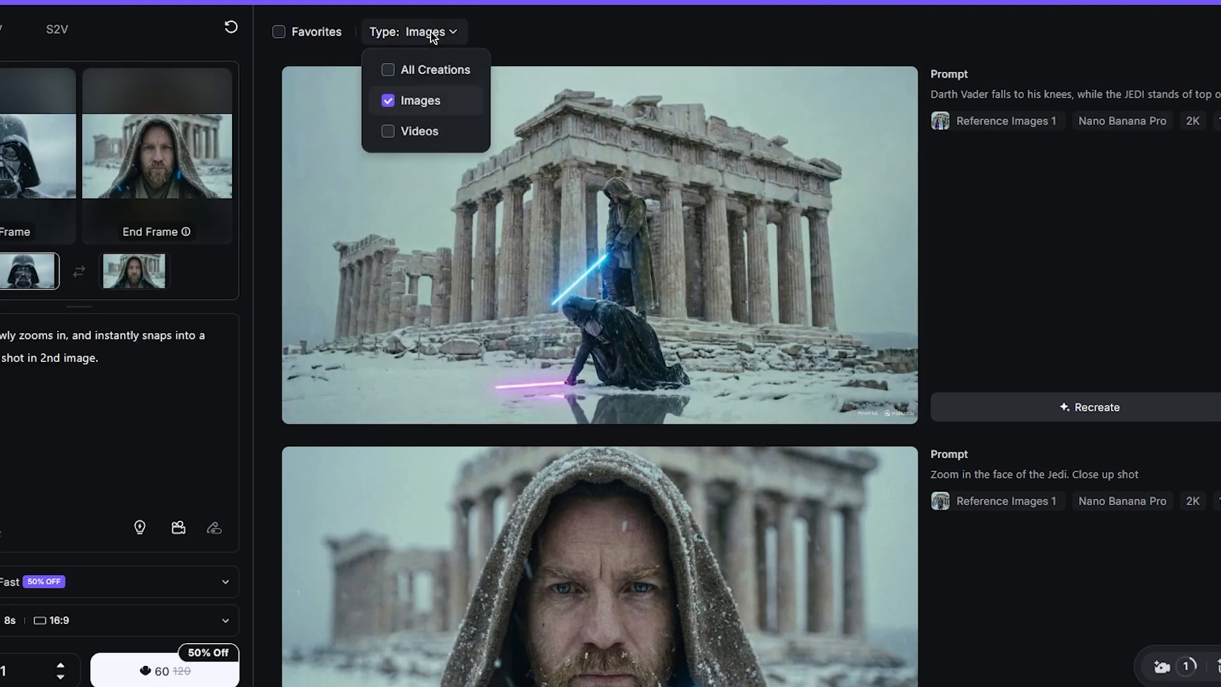
click(402, 134)
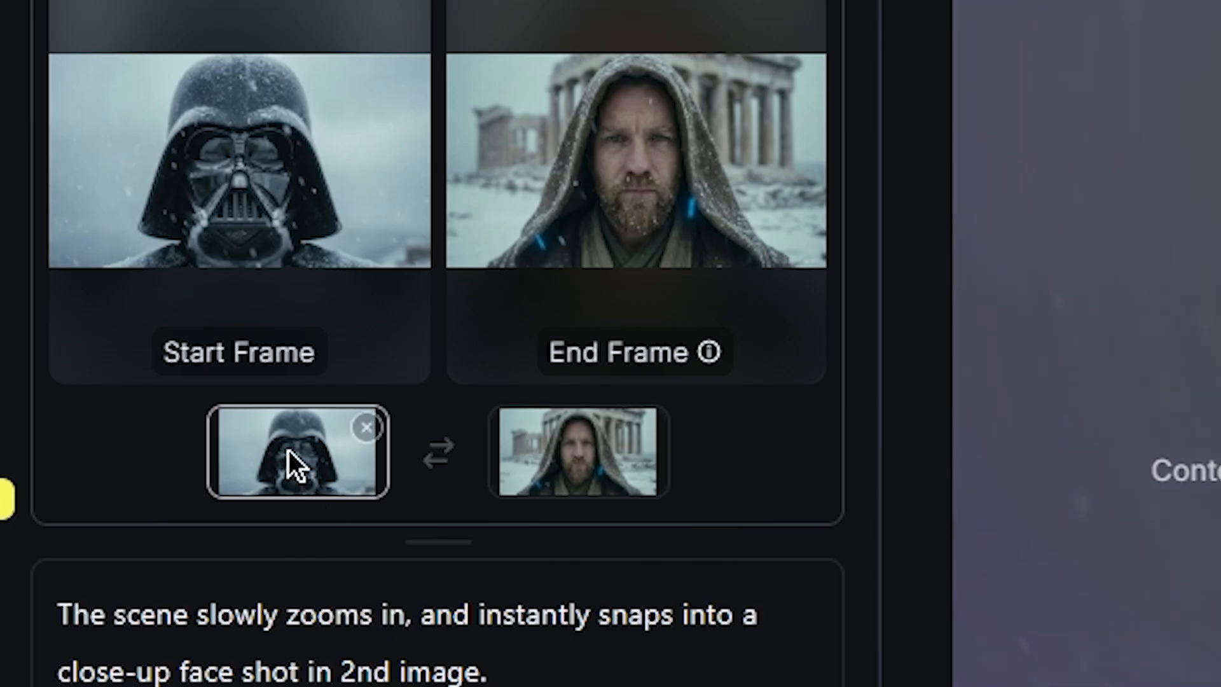
click(575, 456)
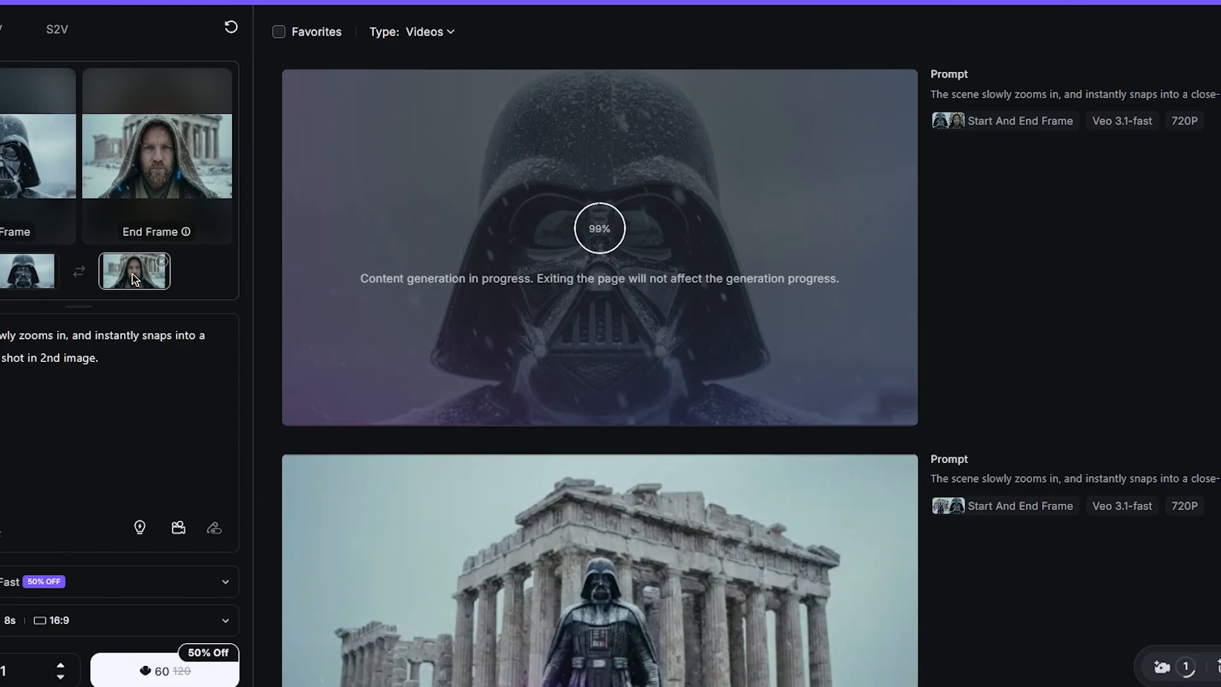
scroll(522, 335, down, 5)
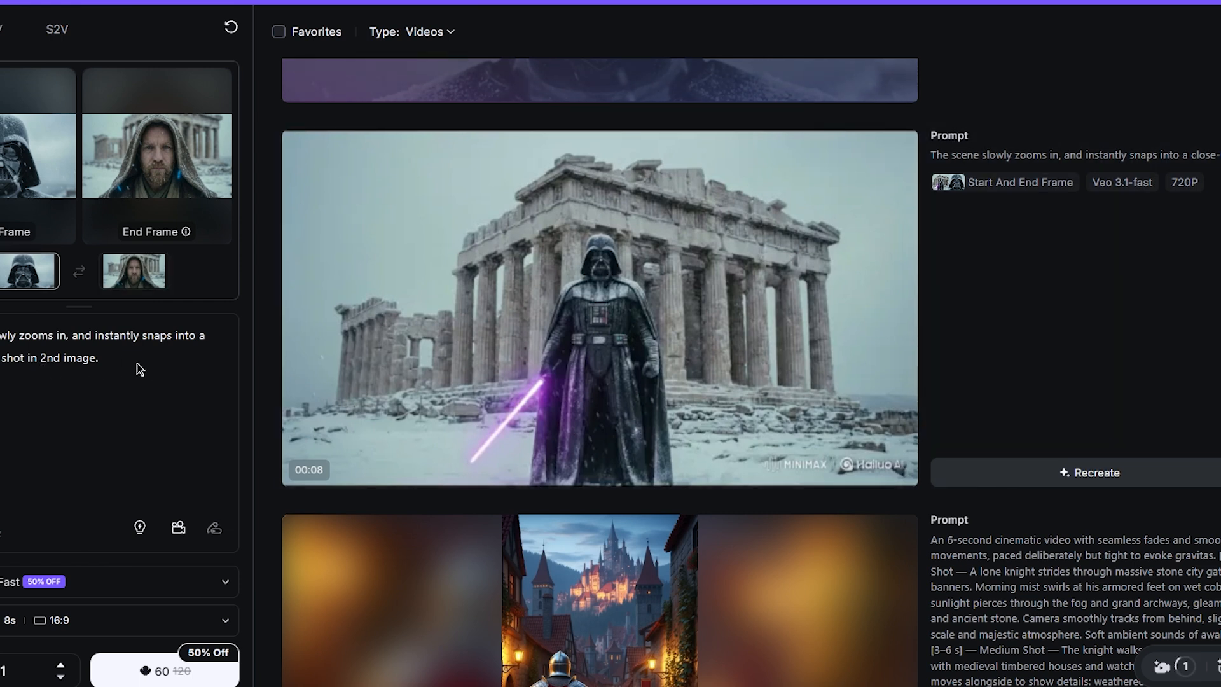
mouse_move(958, 186)
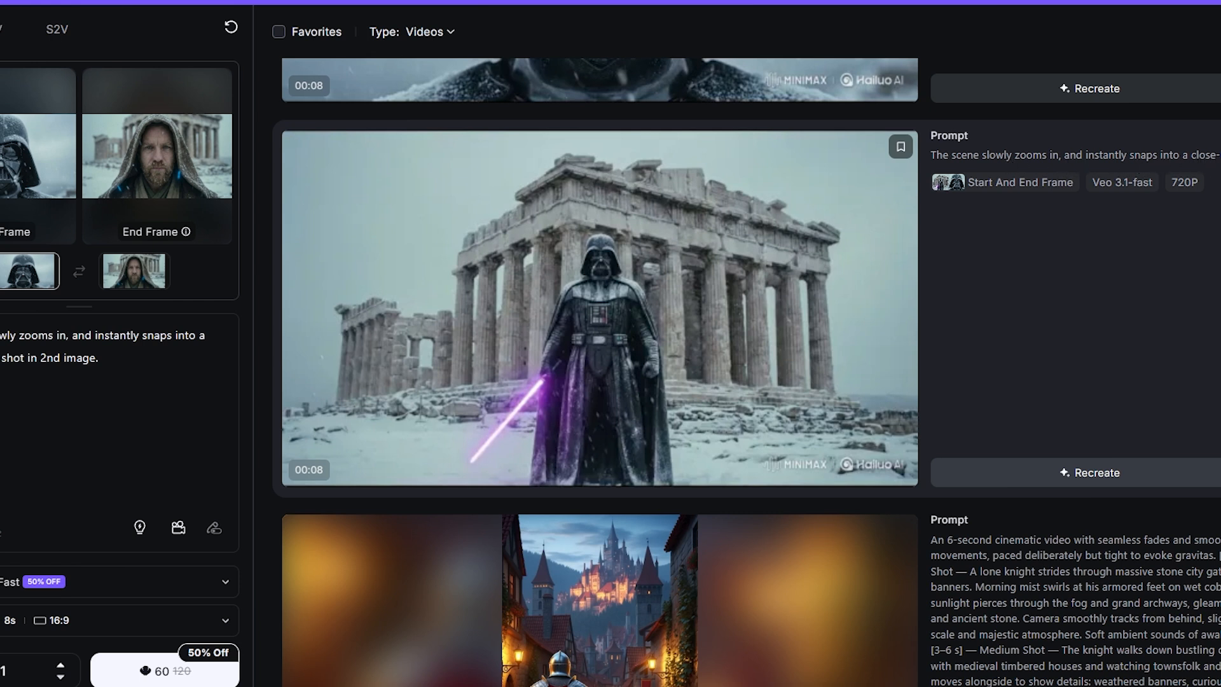
Switch the video model to Hailuo 2.3 and accept the removal of the end frame settings
click(153, 580)
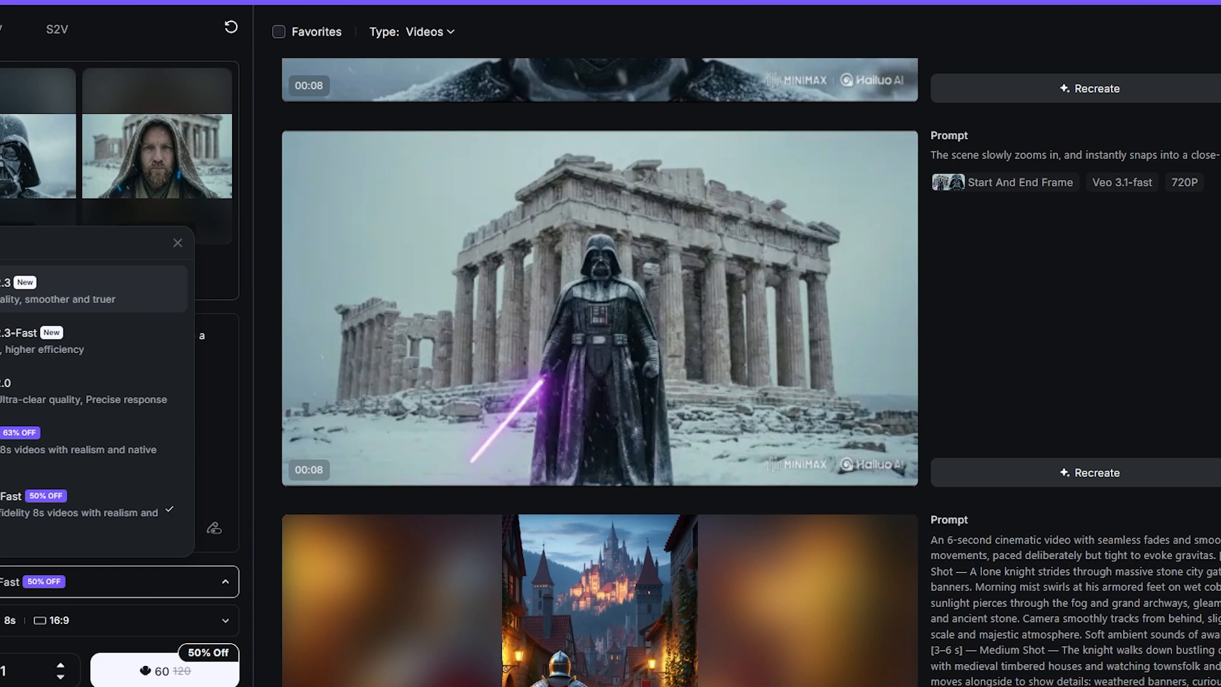
click(25, 290)
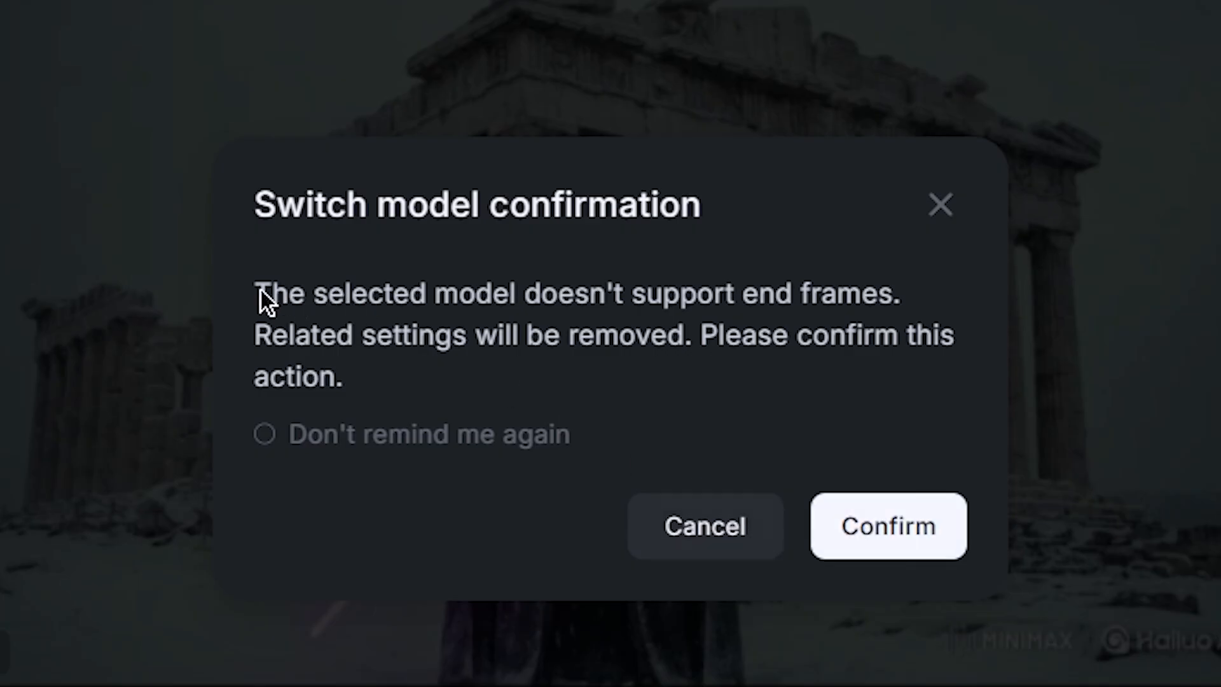
drag(260, 291, 935, 293)
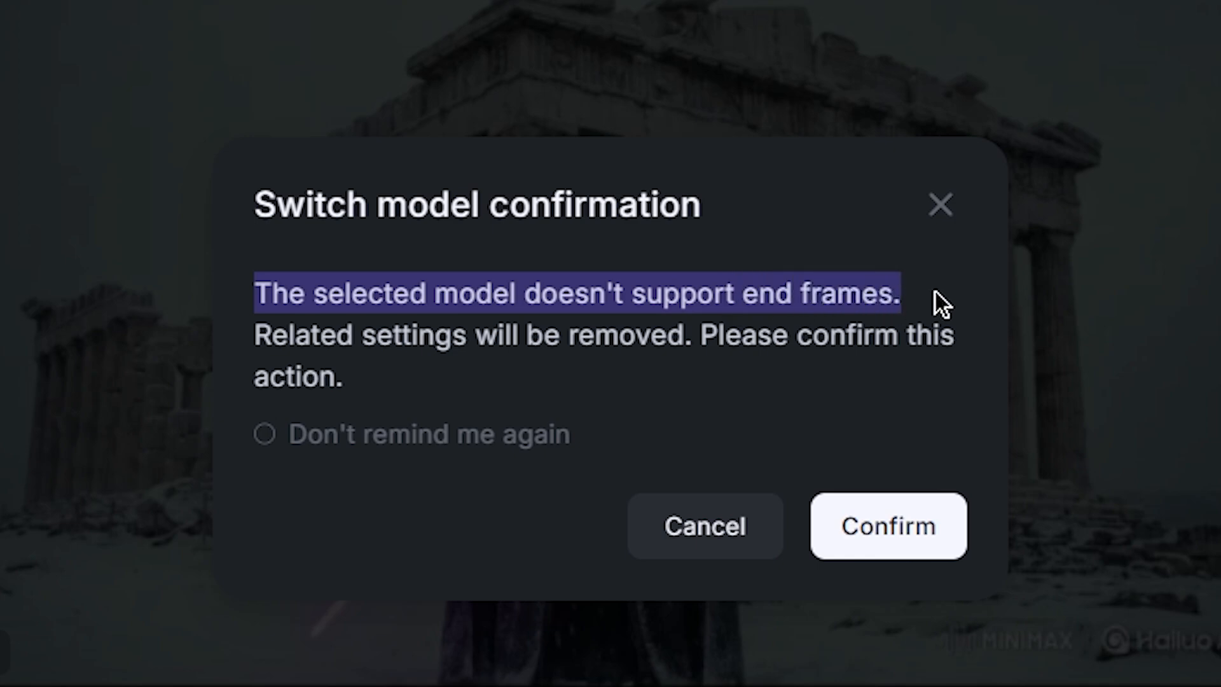
click(819, 291)
drag(757, 292, 889, 314)
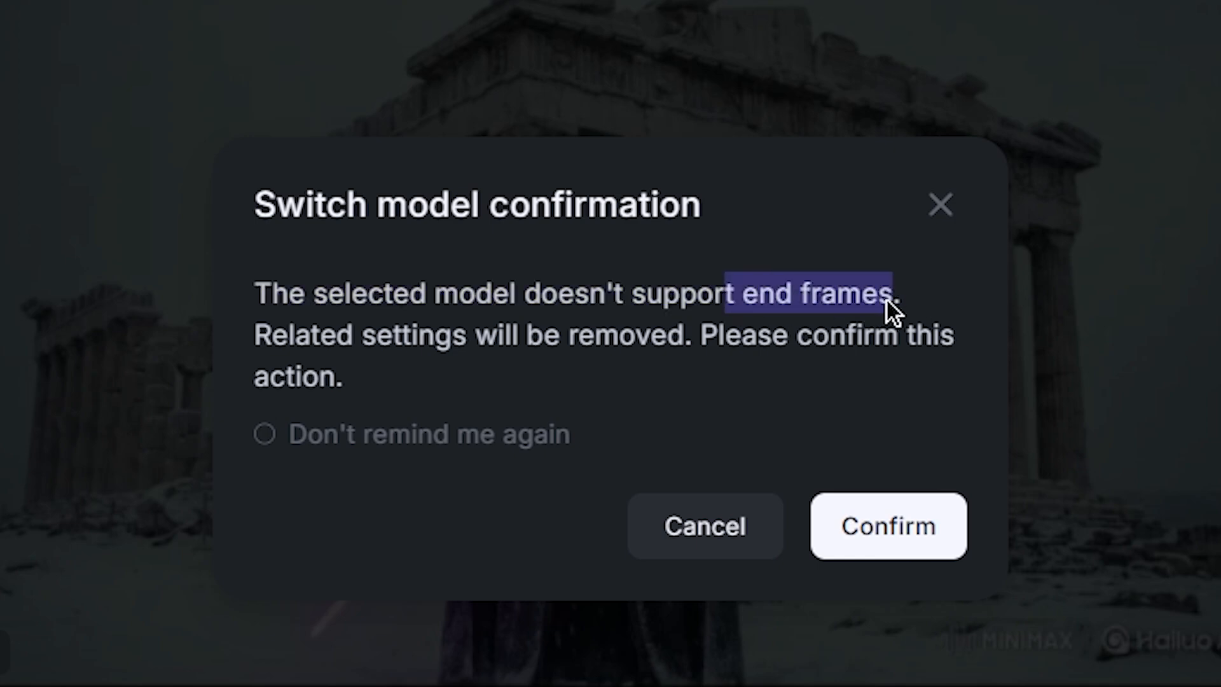
click(850, 524)
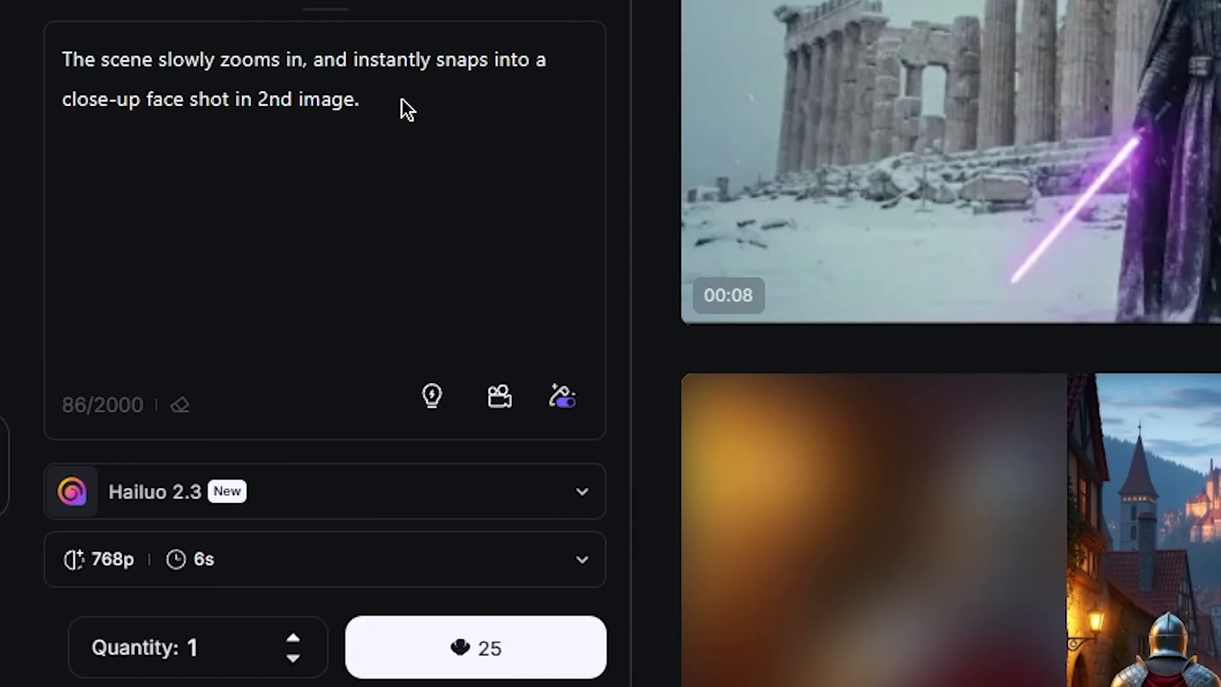
Try the Veo 3.1 video model and set the model to Veo 3.1-Fast
click(360, 121)
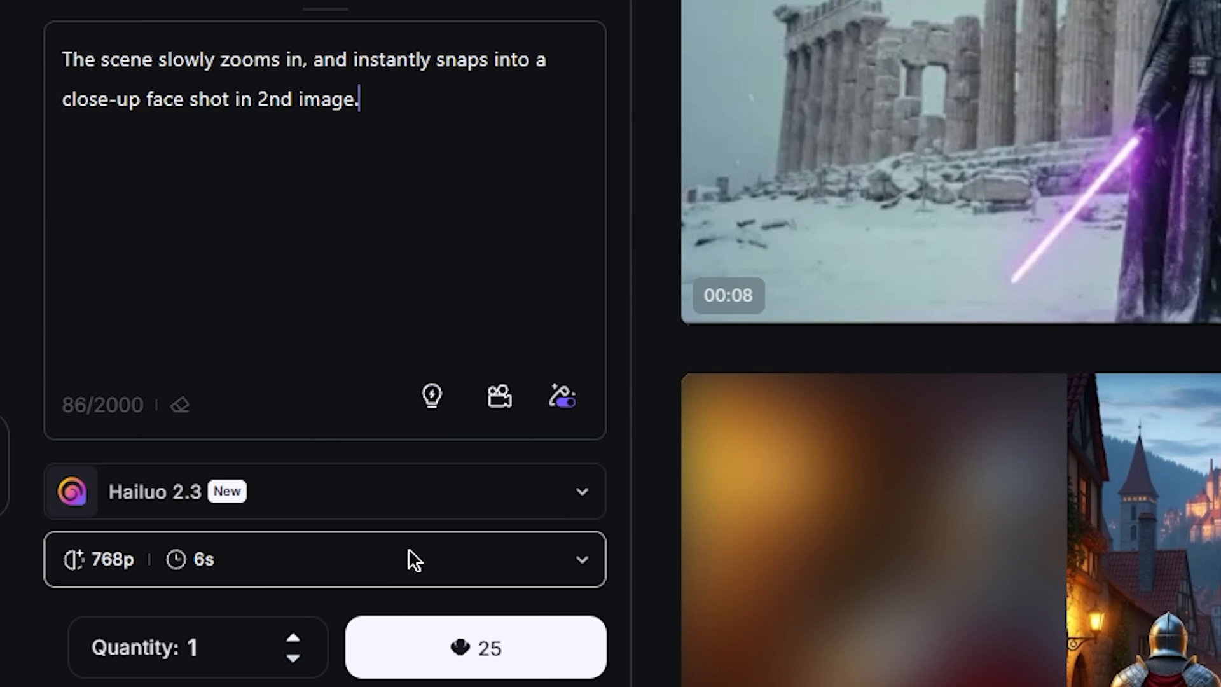
click(333, 491)
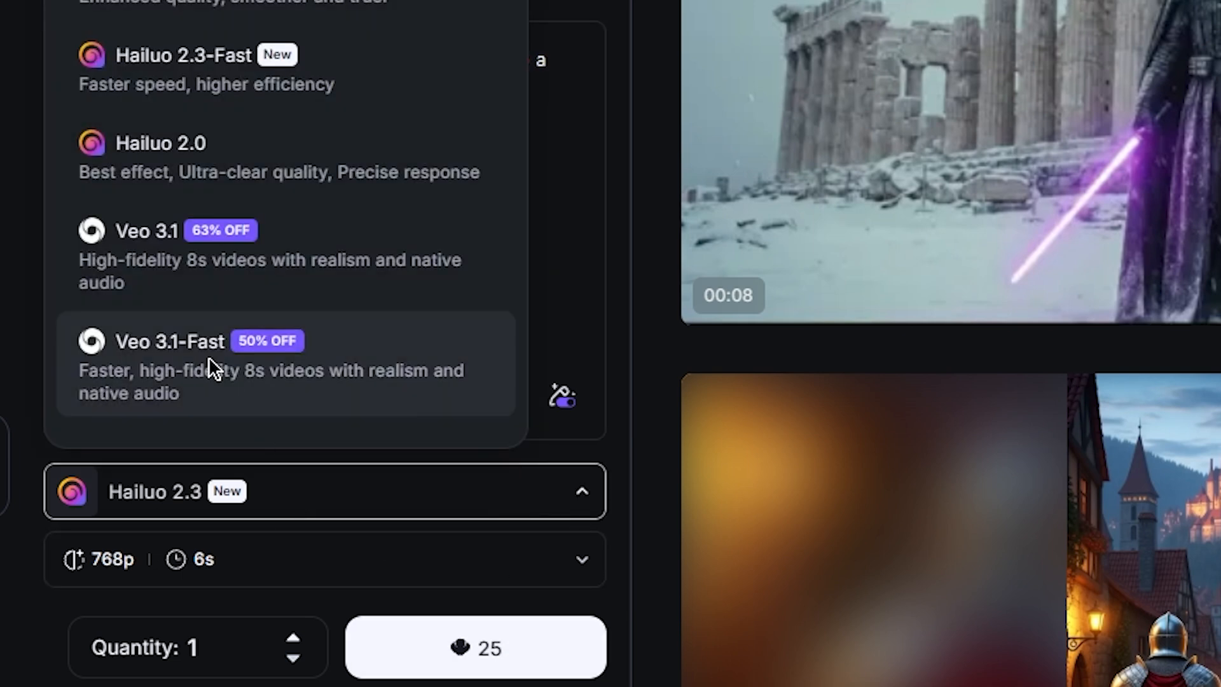
click(178, 251)
click(355, 490)
click(164, 341)
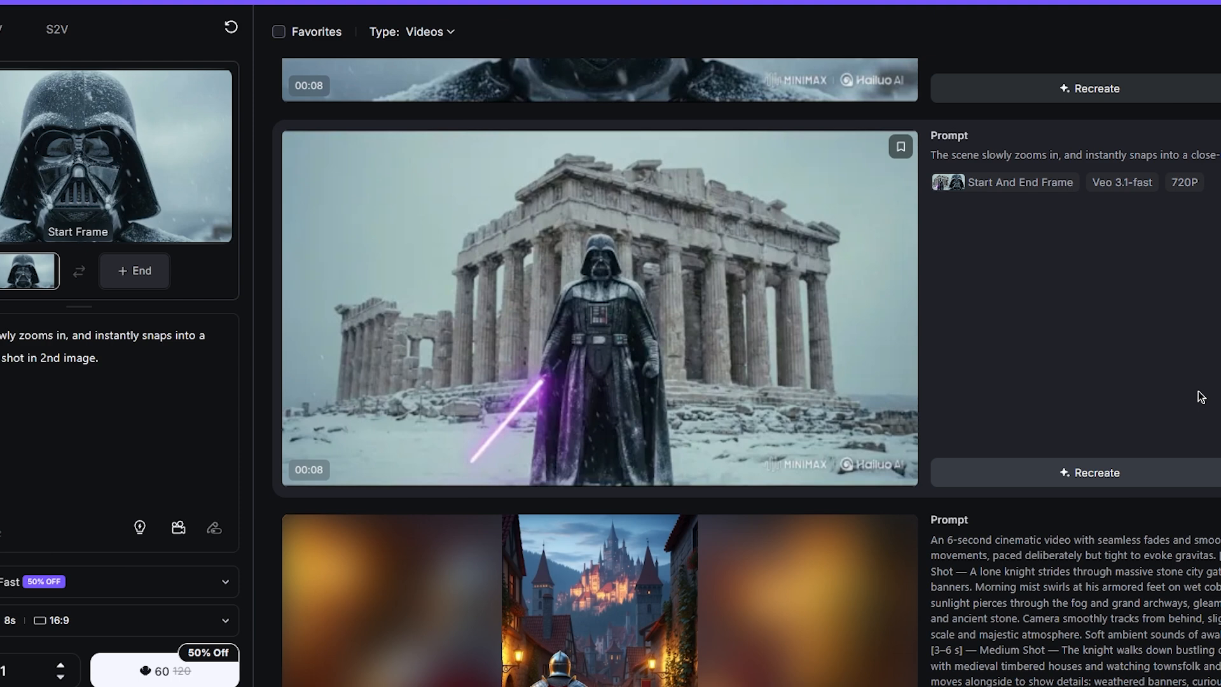
Check the start and end frames of the Darth Vader to Jedi close-up clip and play it
scroll(1201, 396, up, 5)
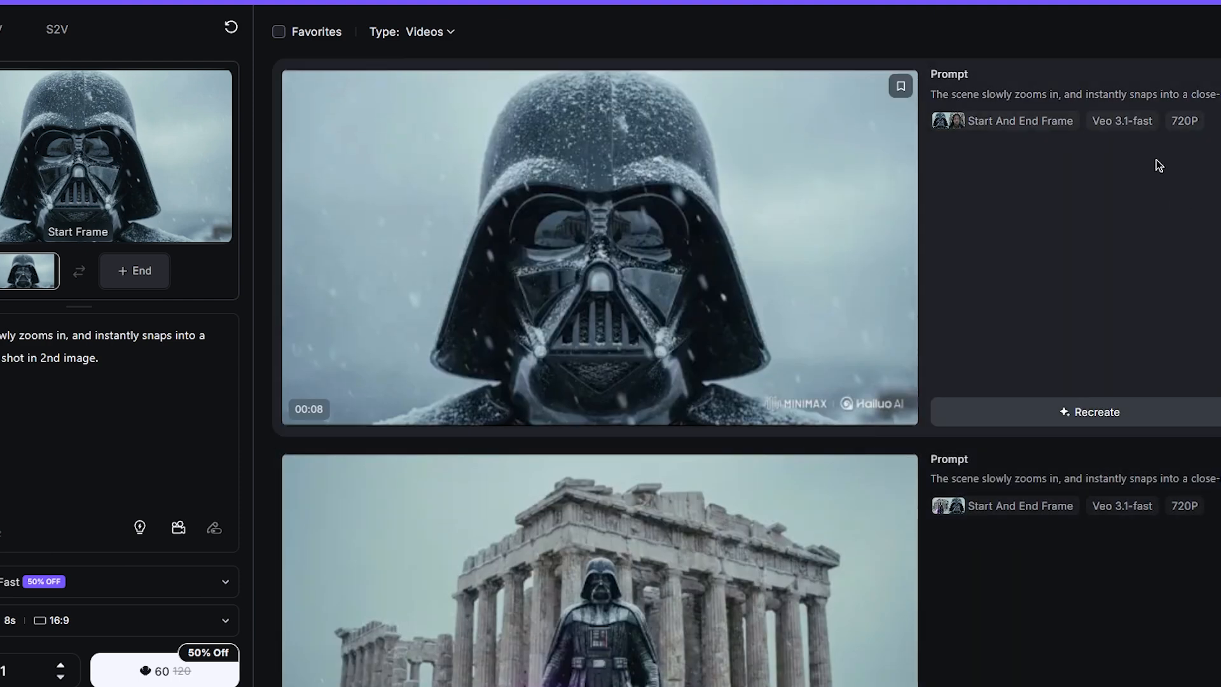
mouse_move(948, 120)
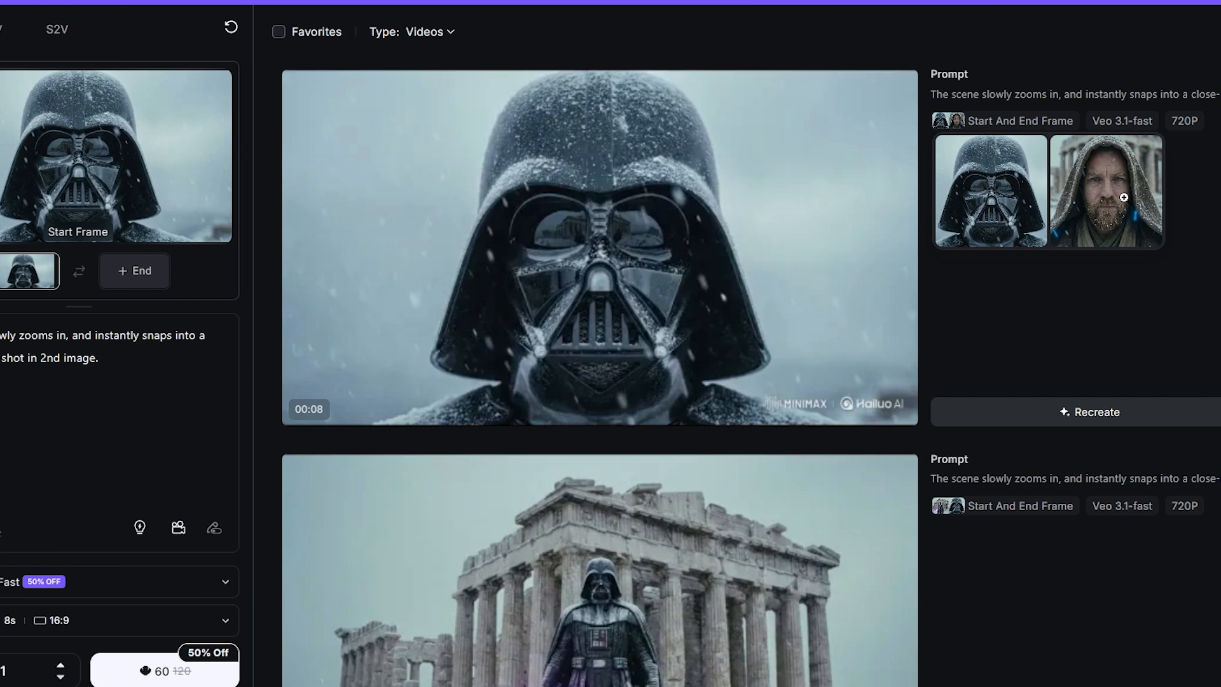
click(626, 350)
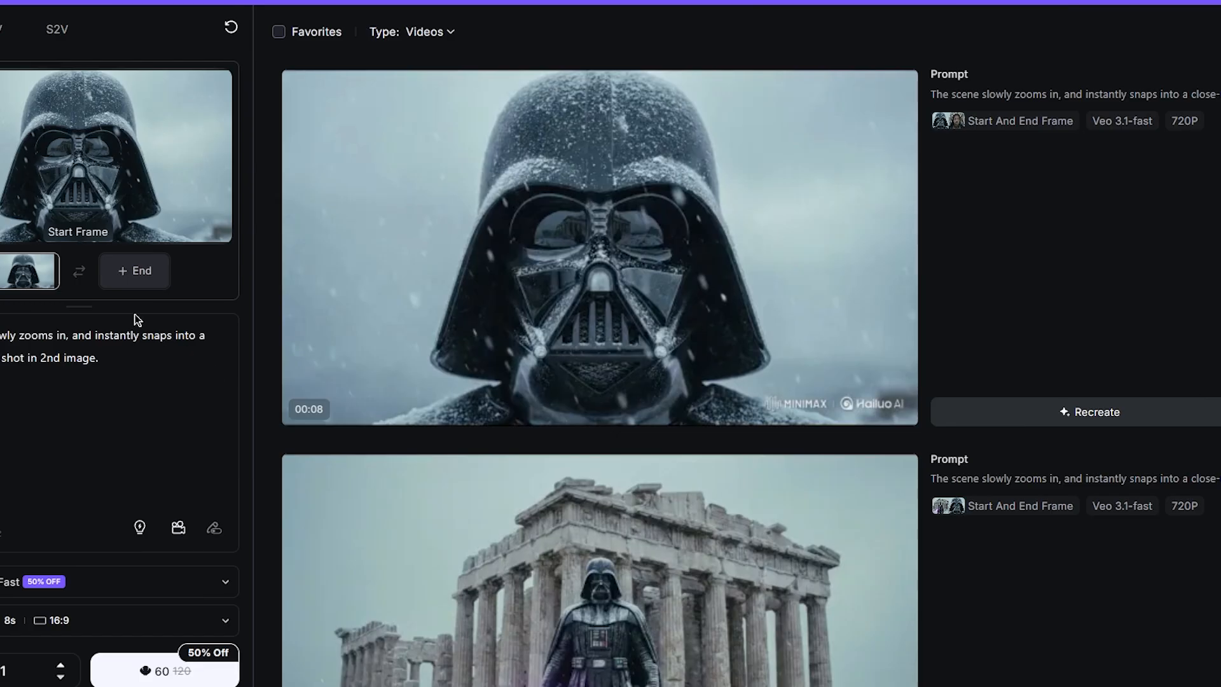
Replace the start frame with the hooded Jedi close-up from the generated image assets
mouse_move(104, 272)
click(189, 320)
click(163, 333)
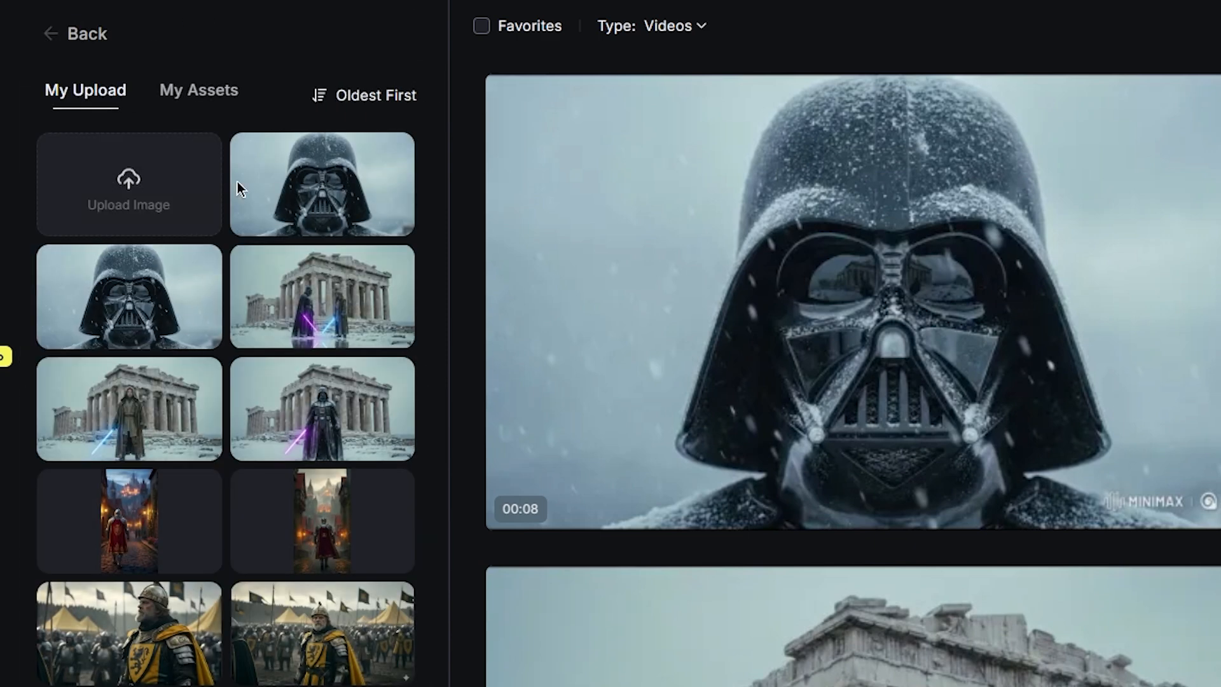
click(208, 104)
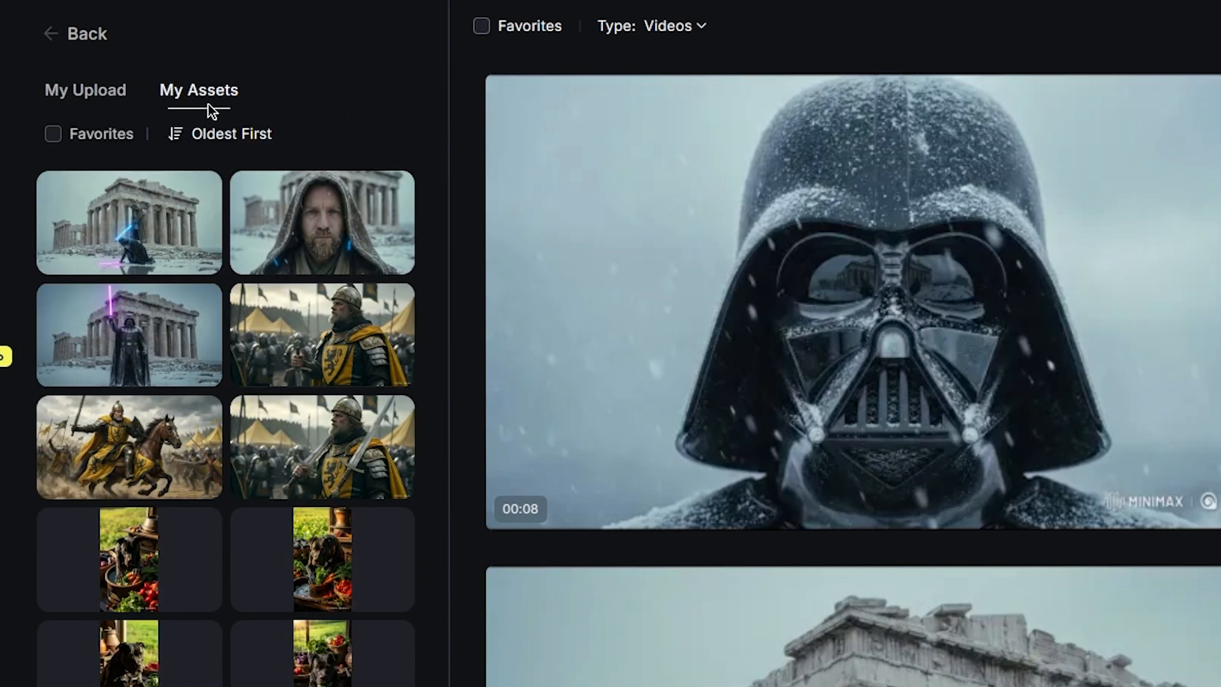
click(340, 215)
Set the end frame to the uploaded image of both characters facing off with lightsabers before the temple
click(294, 331)
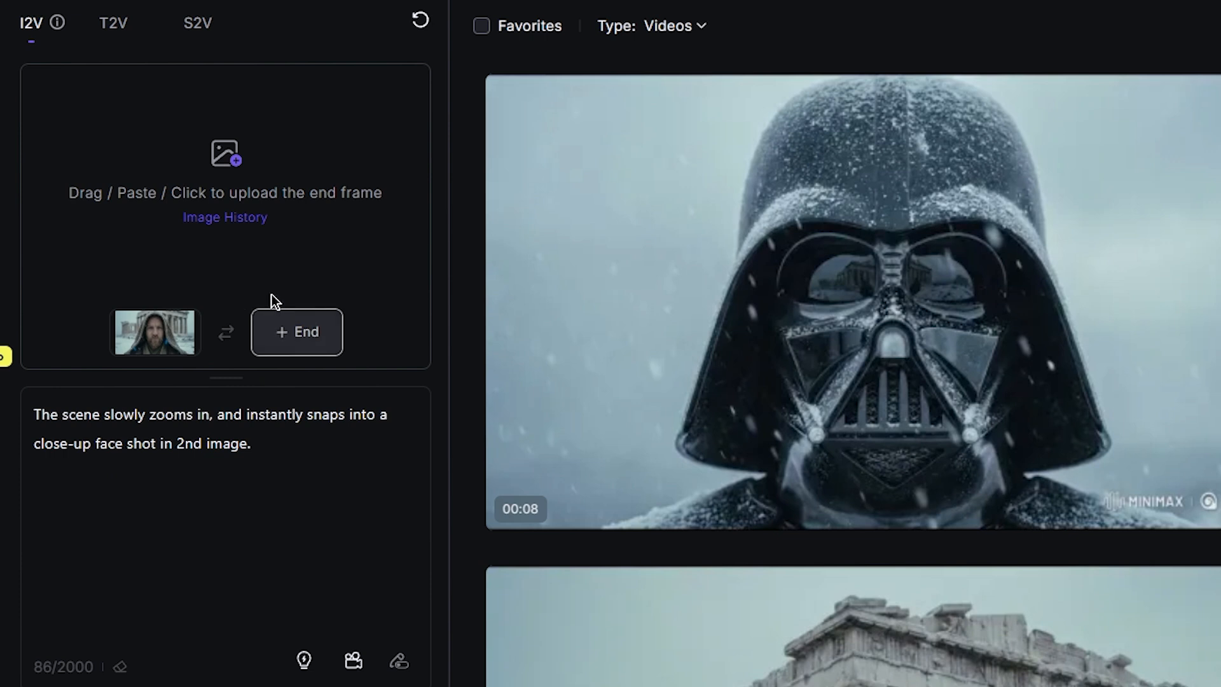
click(227, 218)
click(199, 89)
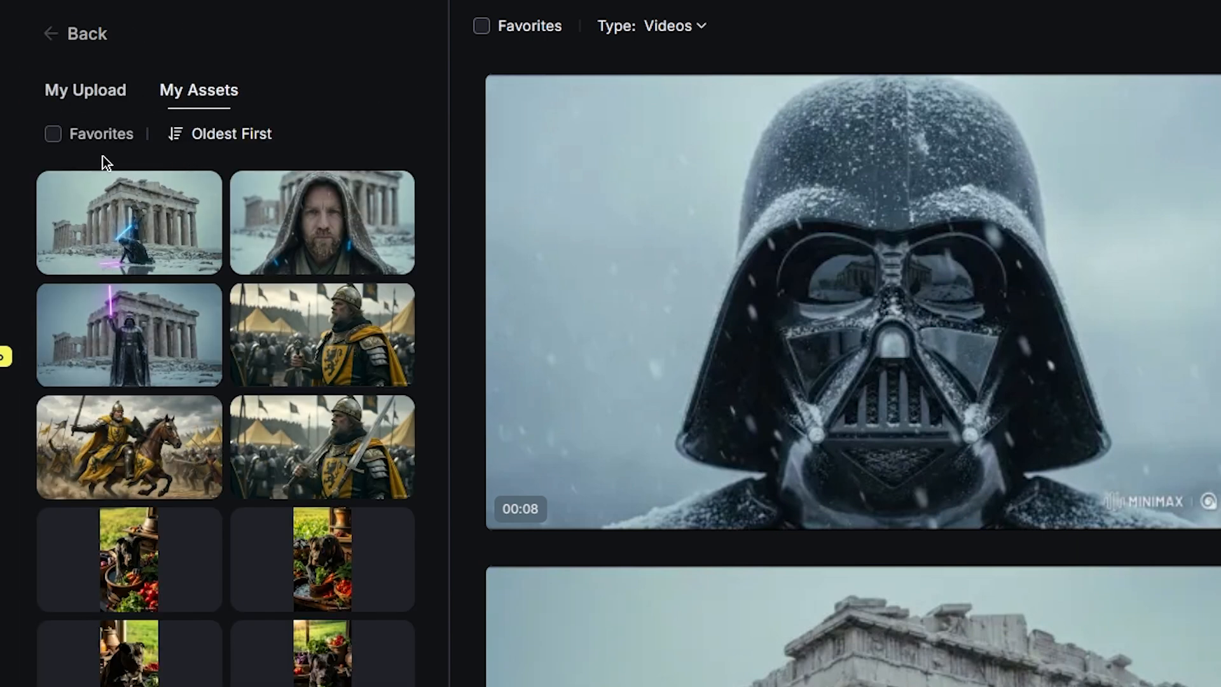
click(98, 98)
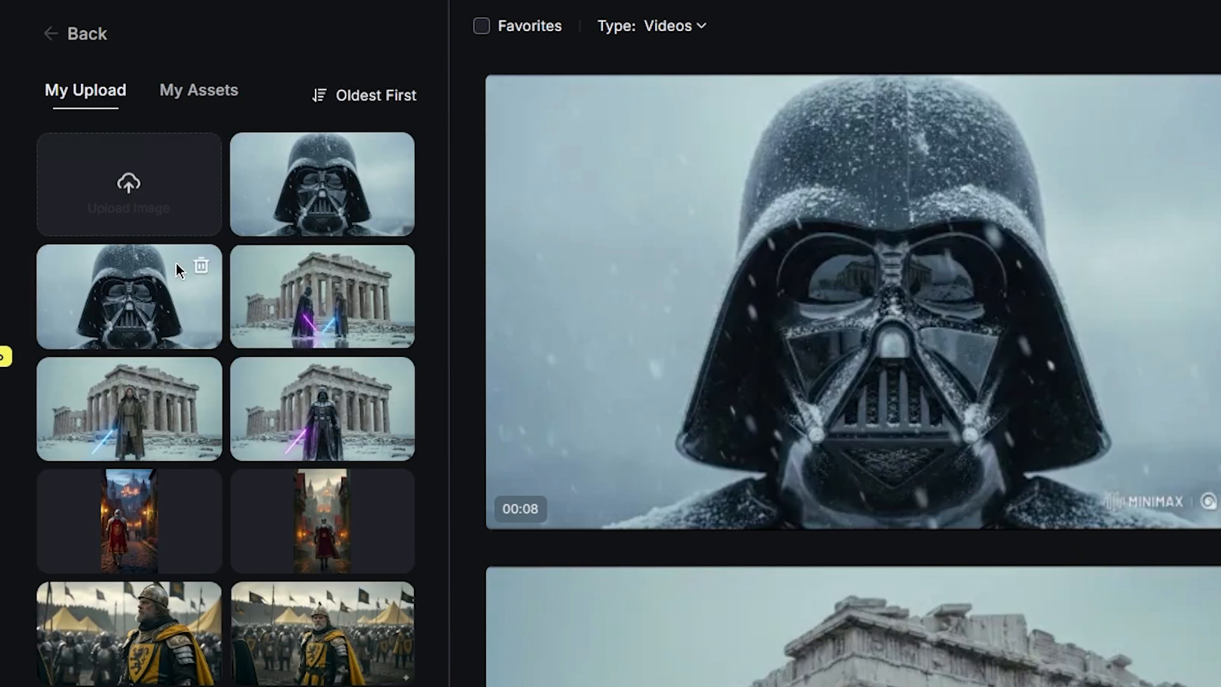
click(281, 292)
Replace the prompt with "The scene transitions into both guys ready to fight." and generate the video
key(ctrl+a)
text(The image transi)
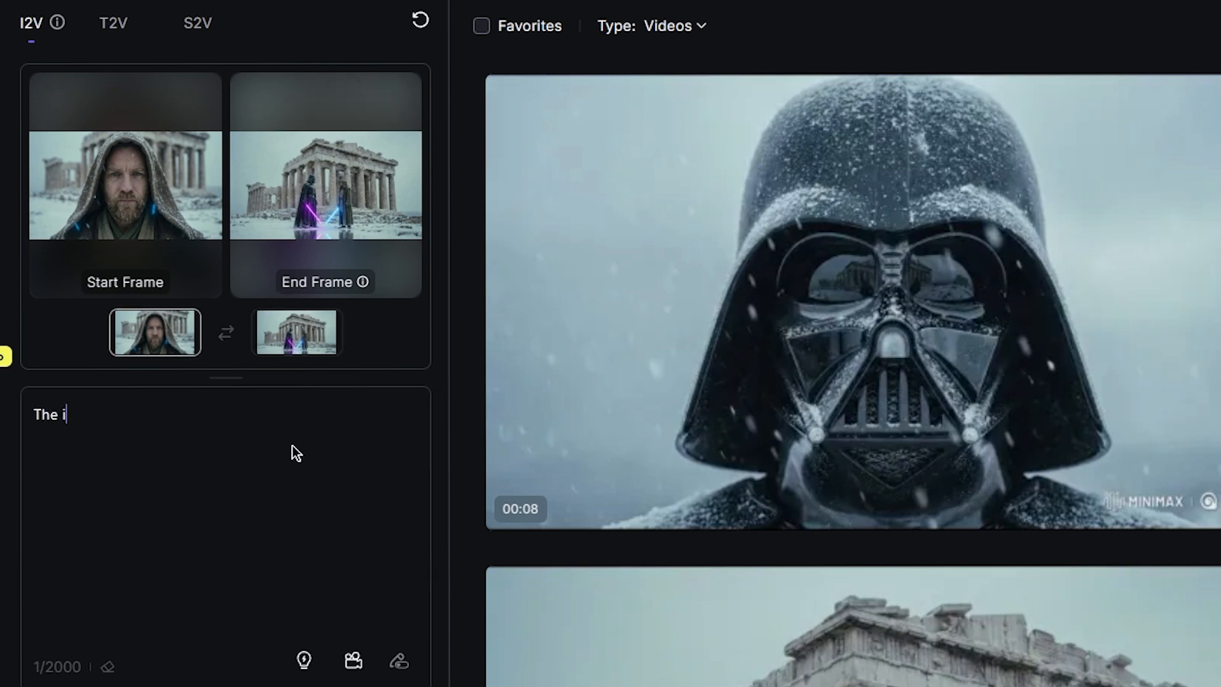
text(tions)
double_click(81, 415)
text(scene)
text( transitions in)
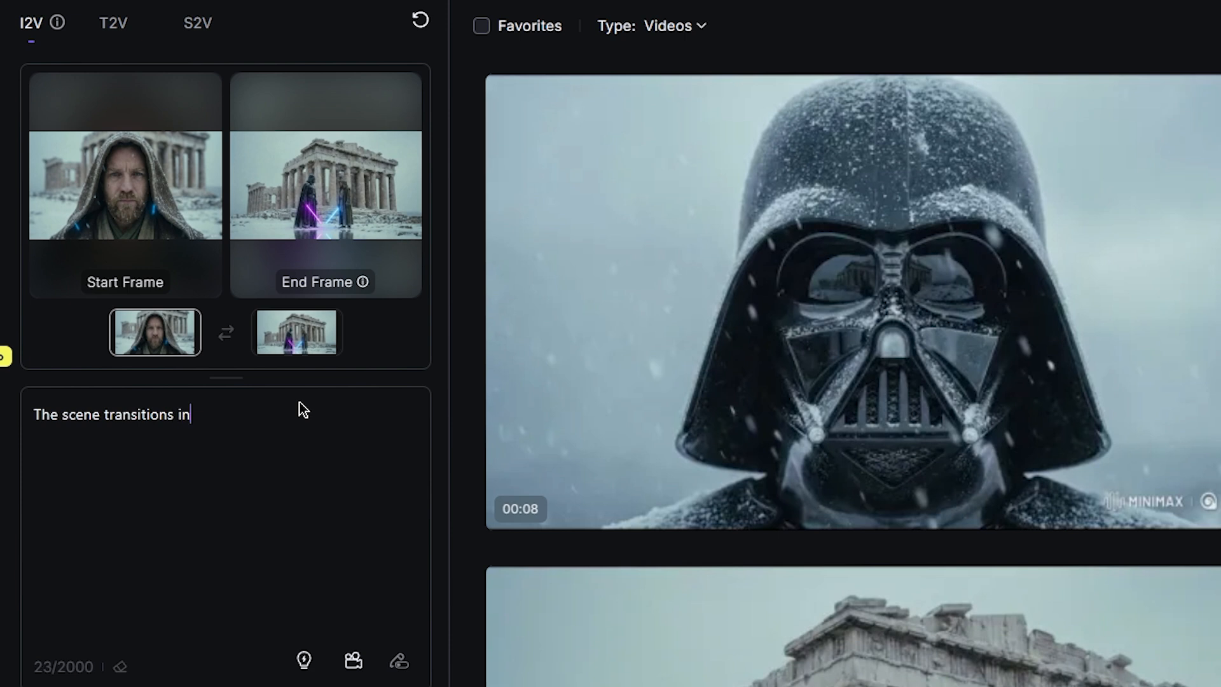
text(to both guys ready to fi)
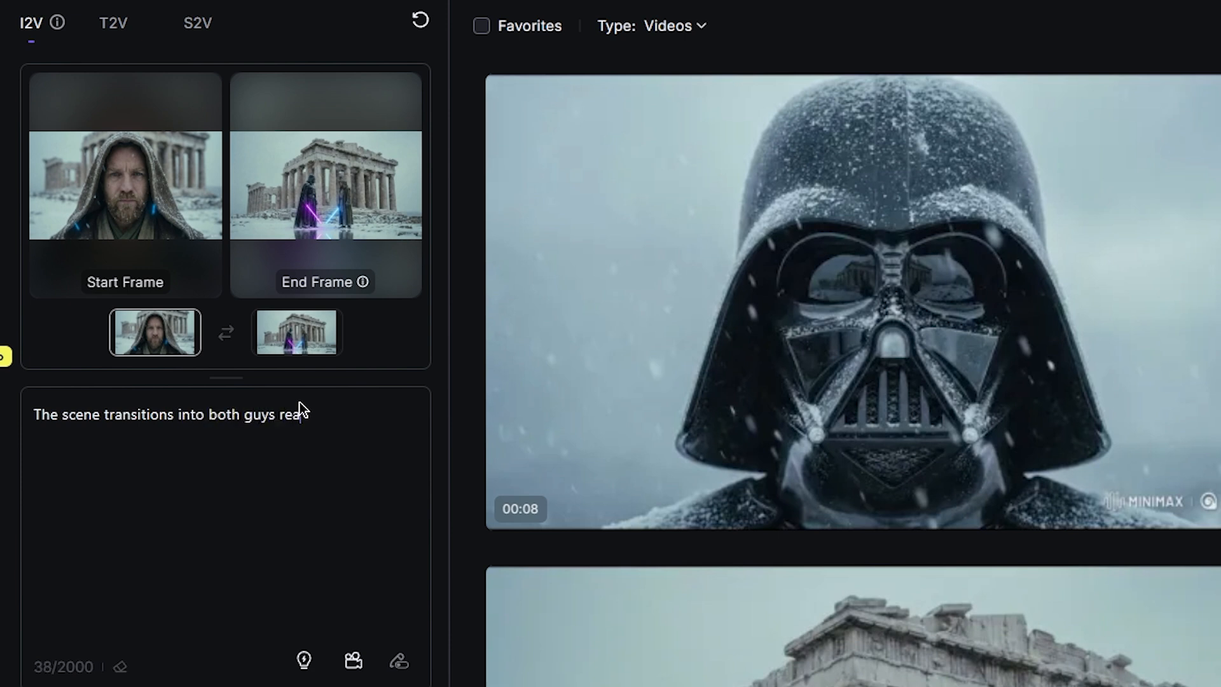
text(ght.)
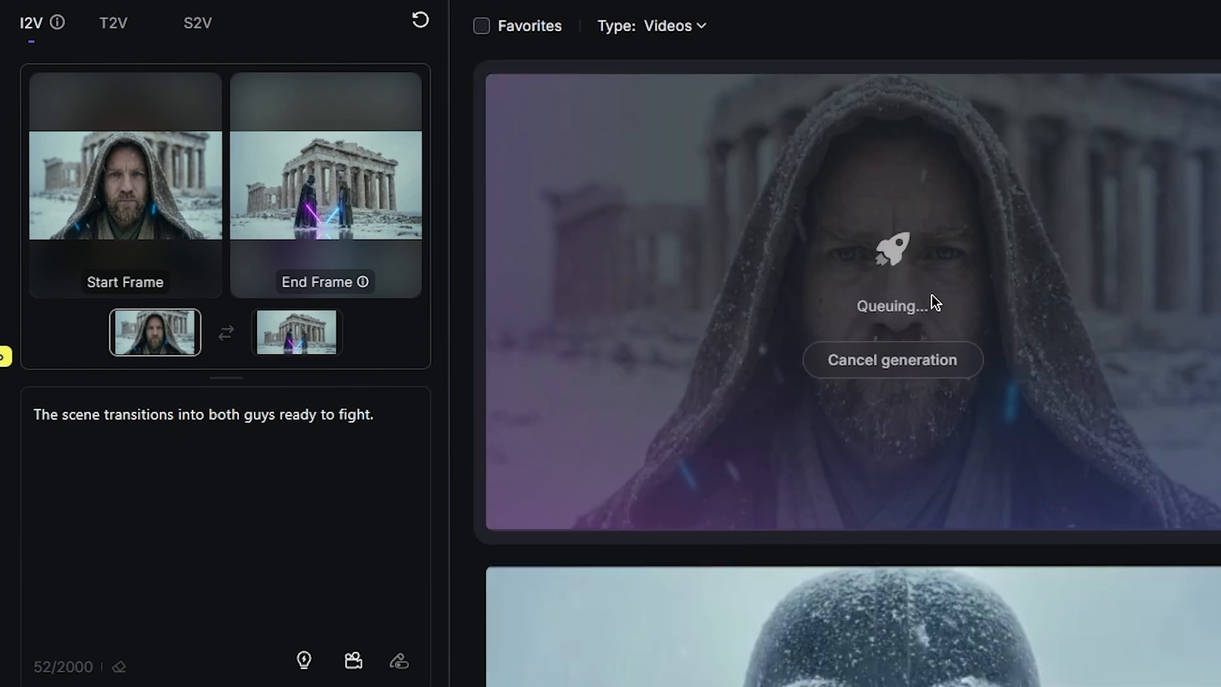
Swap the frames so the face-off image comes first, and set the end frame to the generated image of the kneeling fighter
click(226, 334)
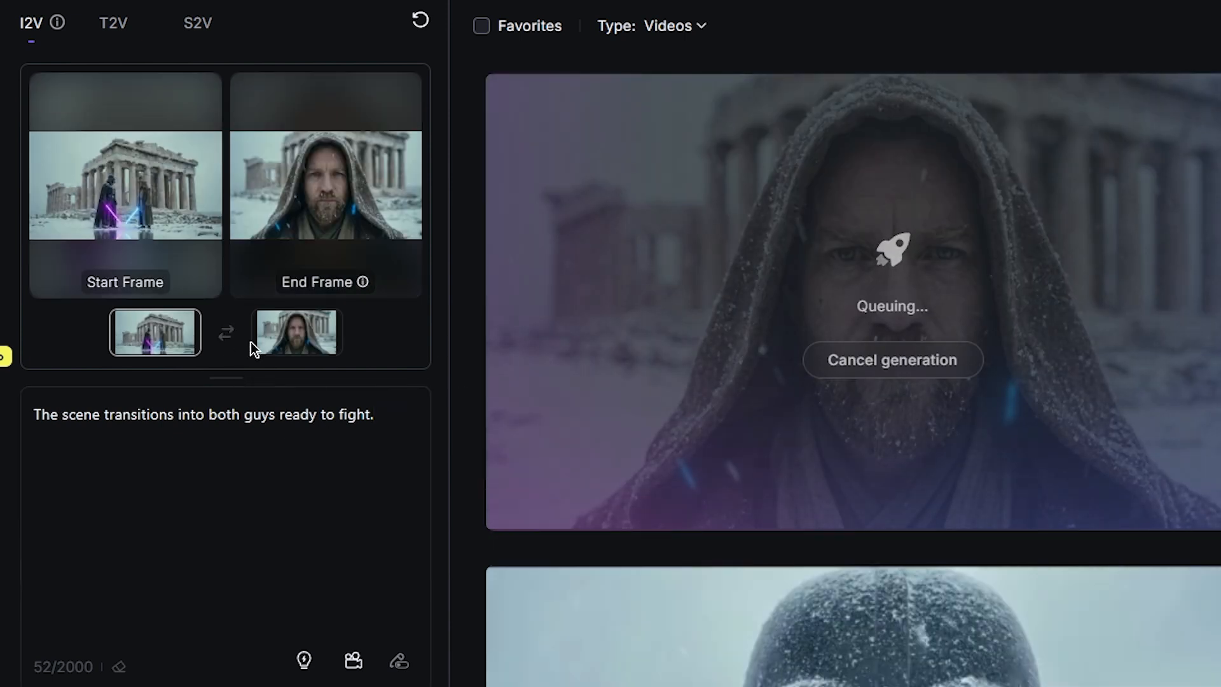
click(332, 319)
click(303, 331)
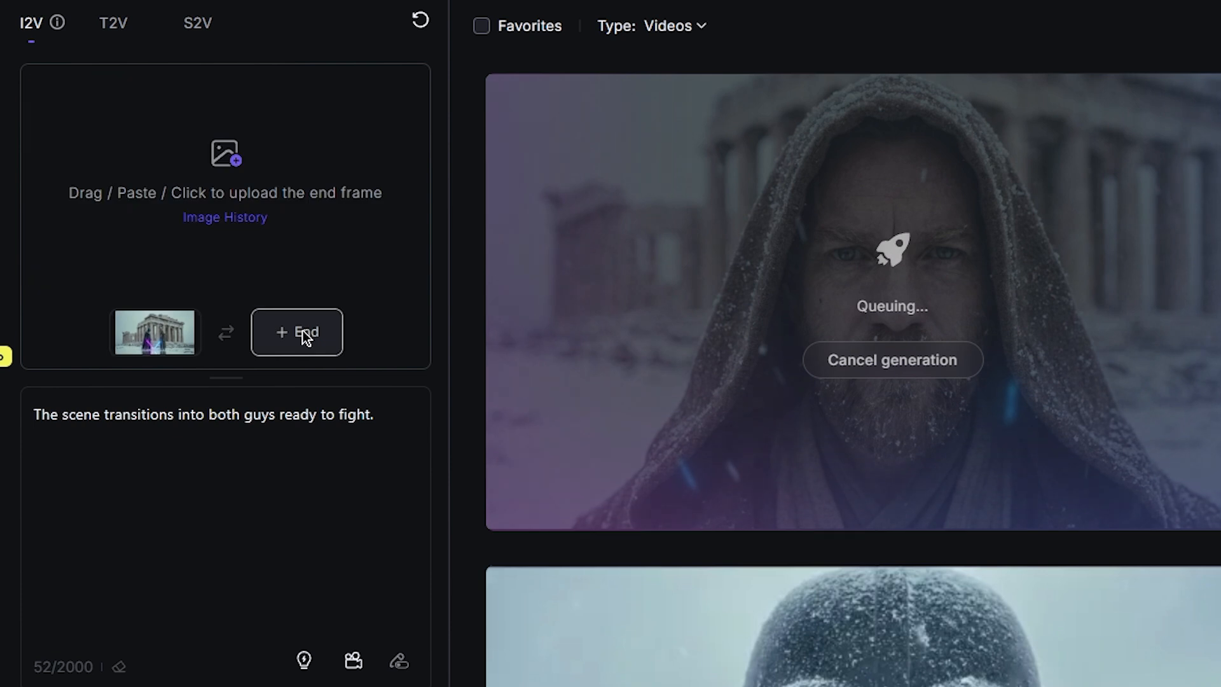
click(242, 217)
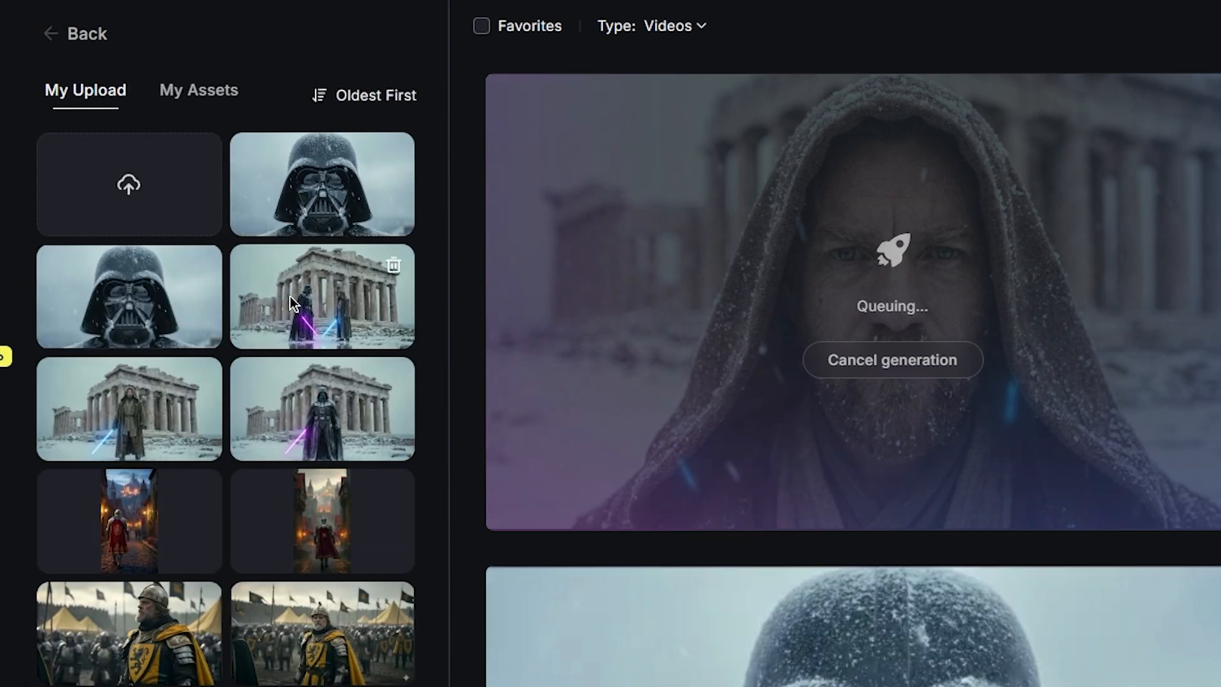
click(199, 89)
click(148, 239)
Replace the prompt with "The scene is containing a lightsaber fight where the guy wins." and generate the video with Veo 3.1-Fast
click(223, 441)
text(The s)
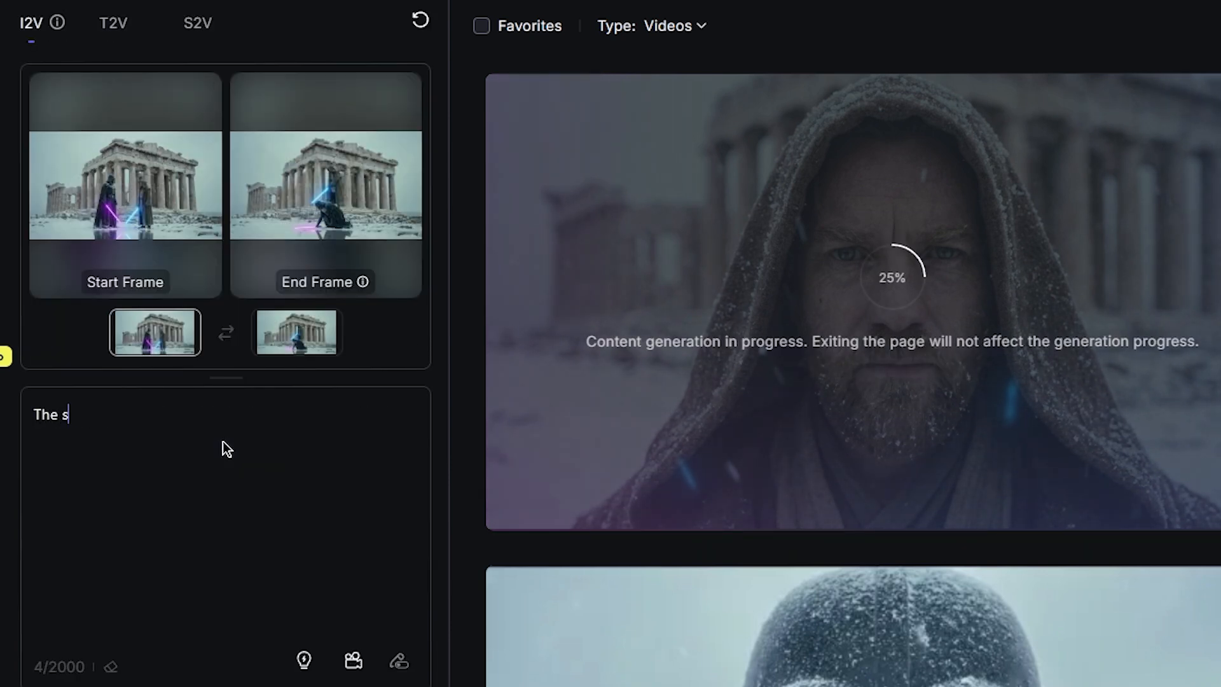
text(cene is containing a l)
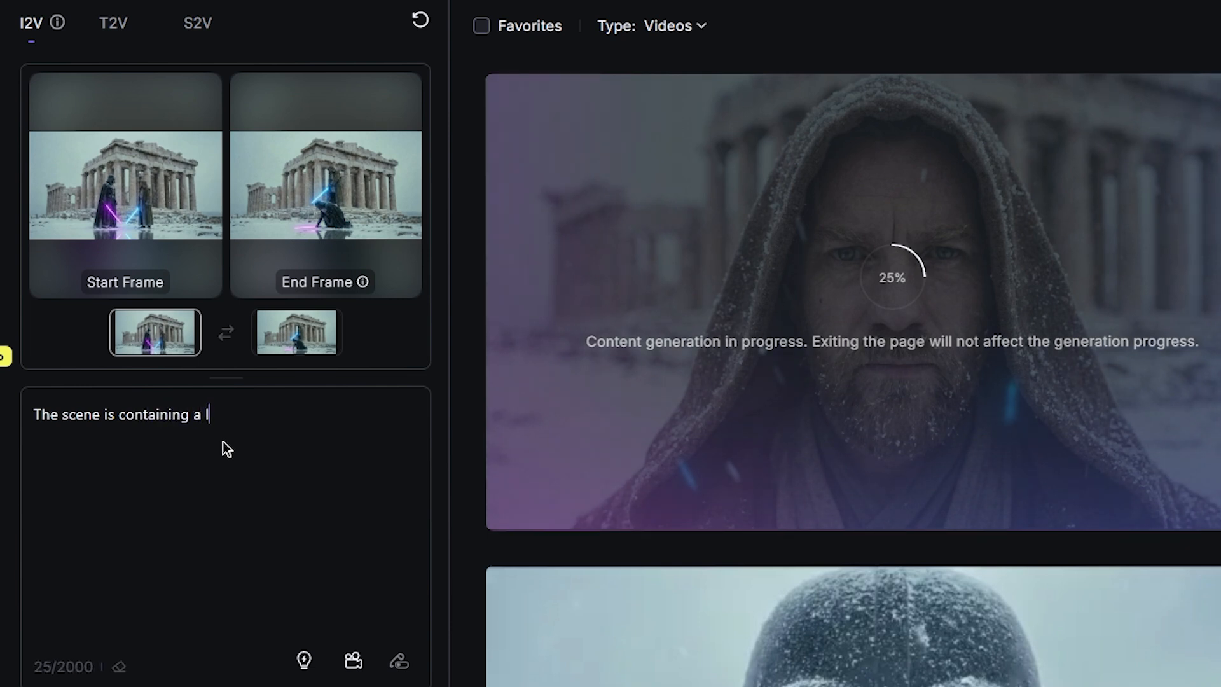
text(ightsaber f)
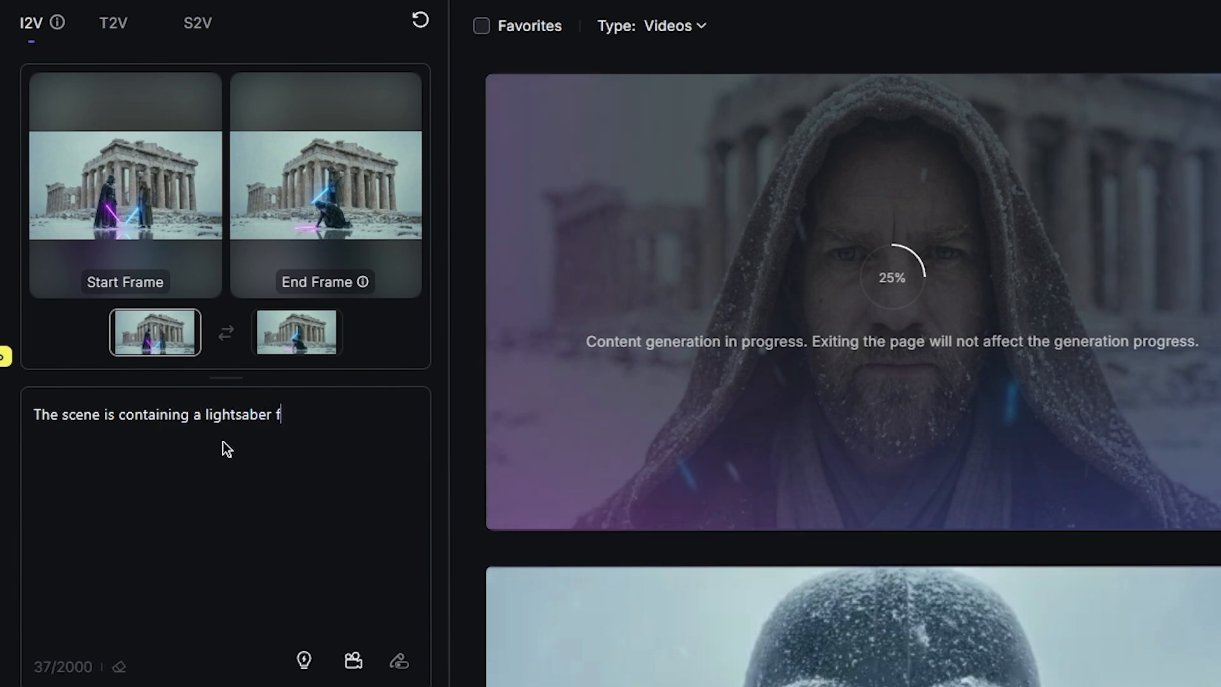
text(ight where the )
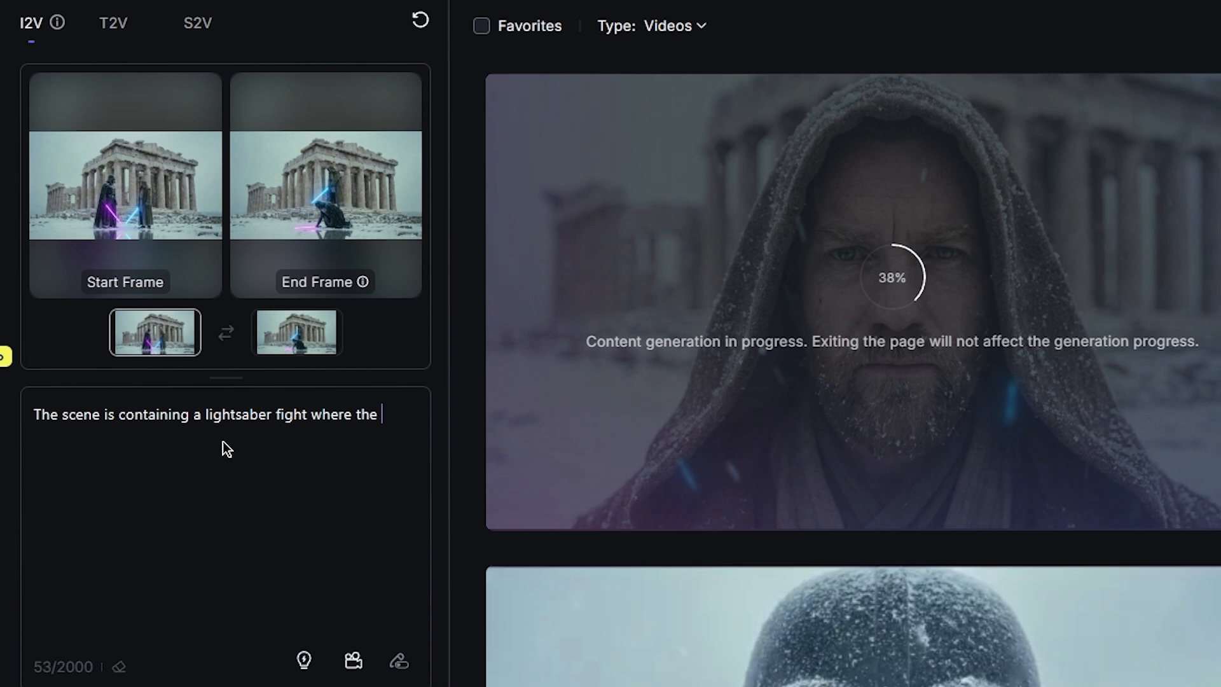
text(guy wins.)
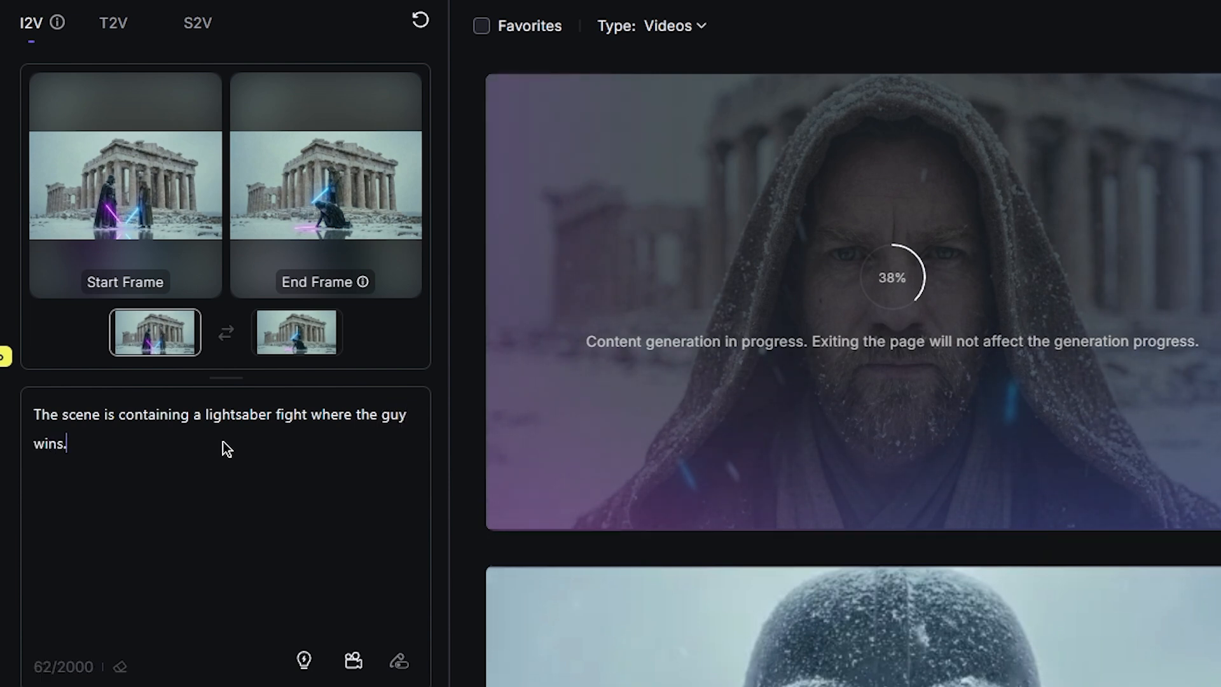
drag(49, 420, 253, 469)
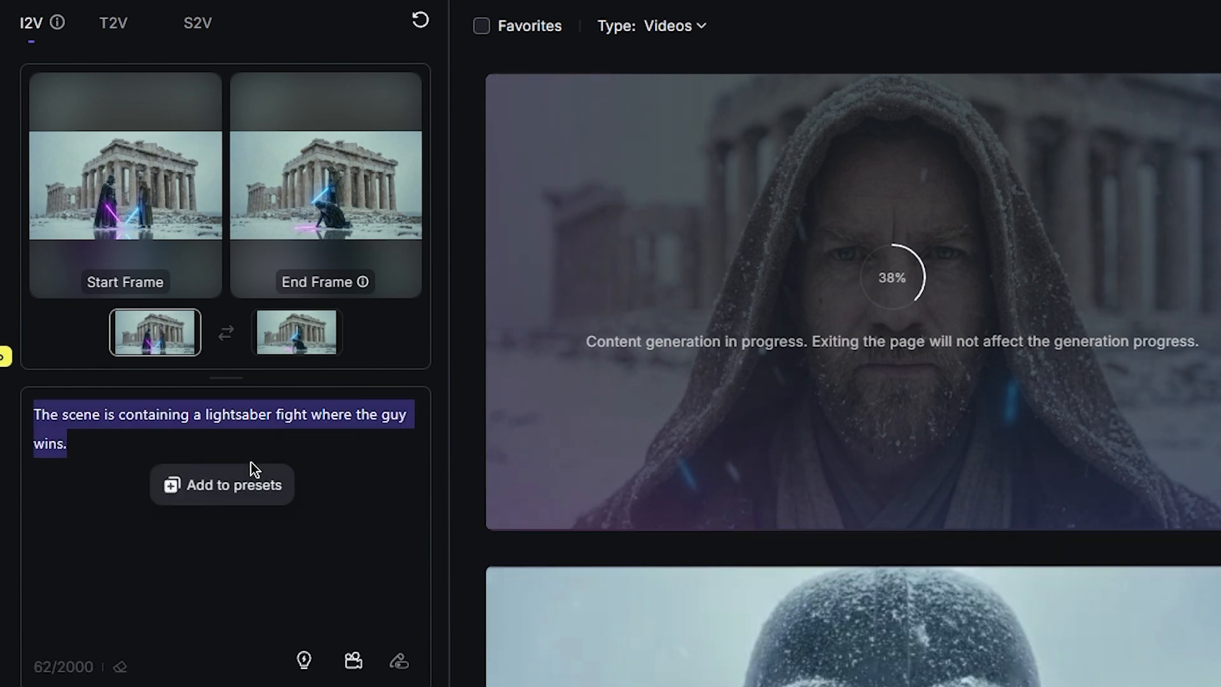
click(238, 441)
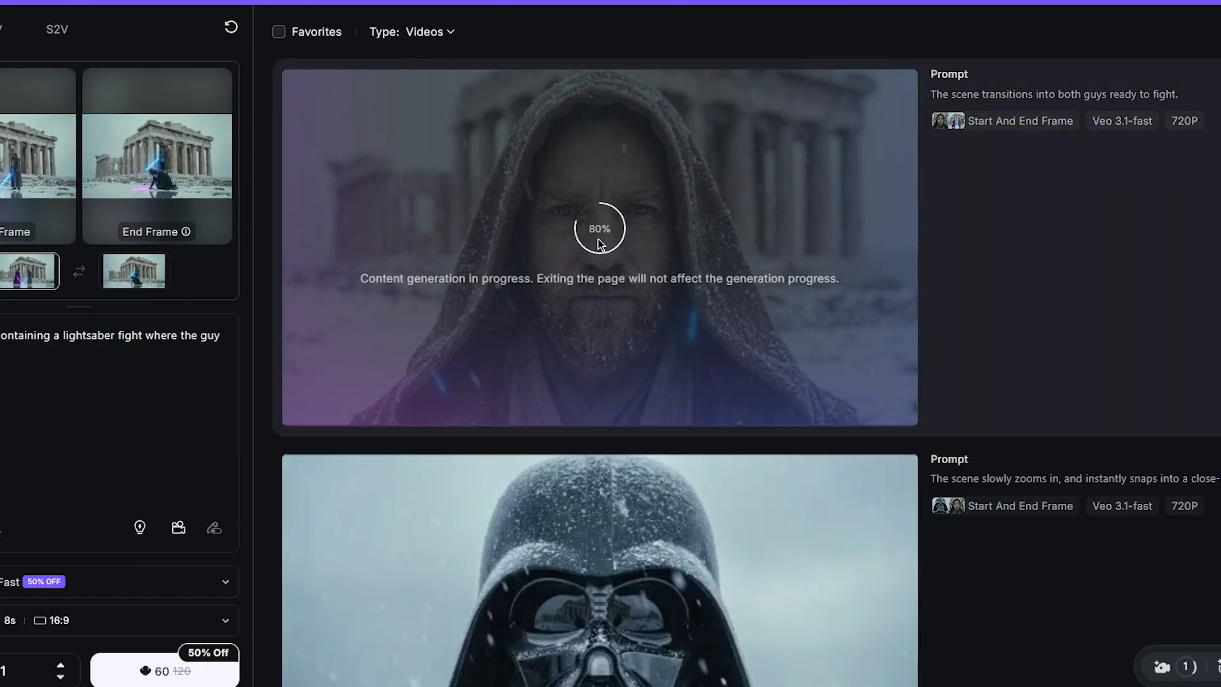
click(164, 671)
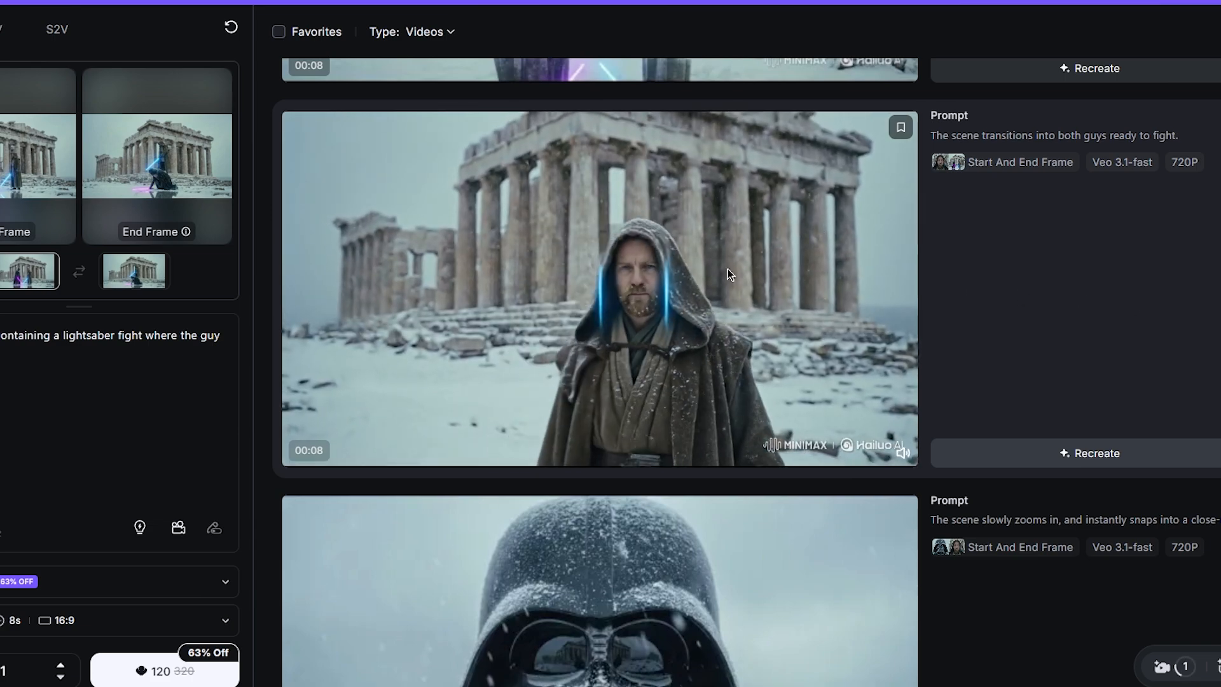
Play the enlarged clip of both guys getting ready to fight, and the lightsaber fight clip
click(727, 268)
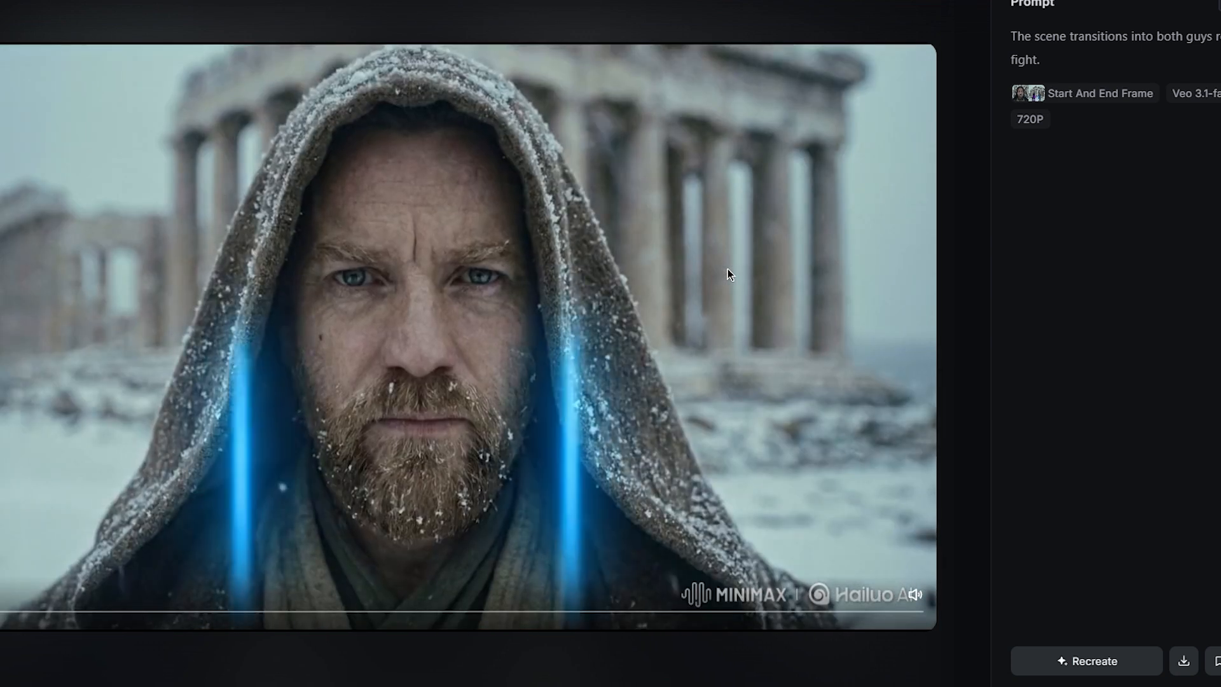
key(Escape)
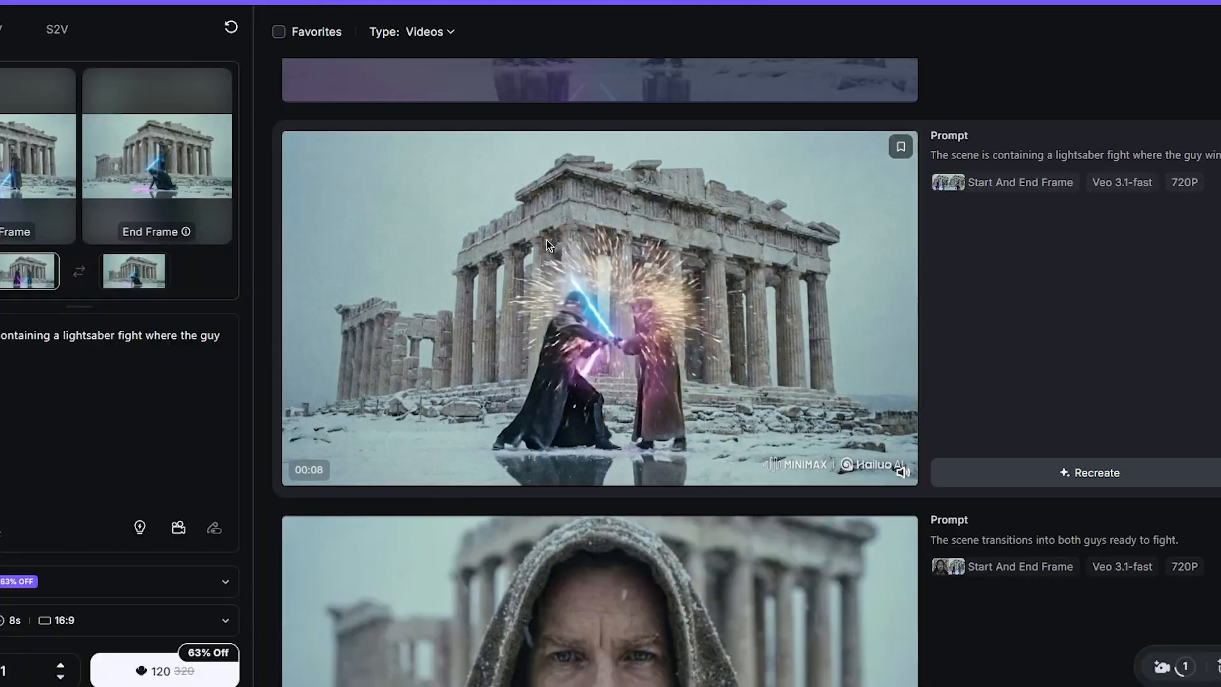
click(639, 375)
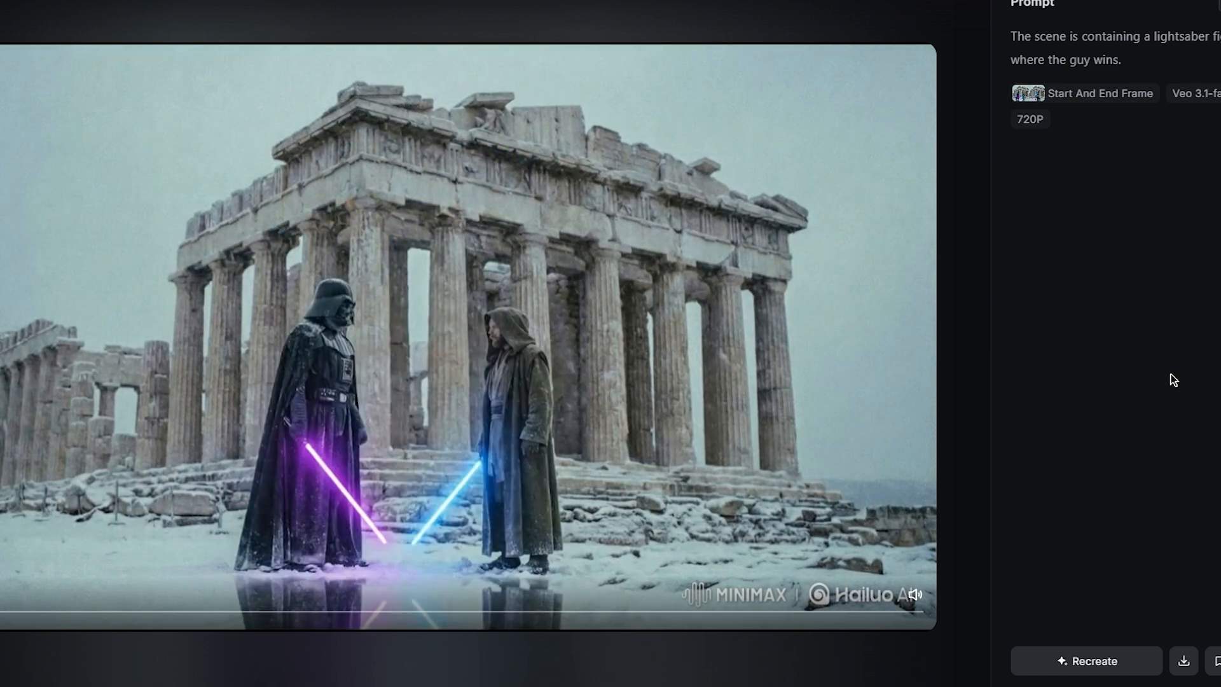
click(631, 374)
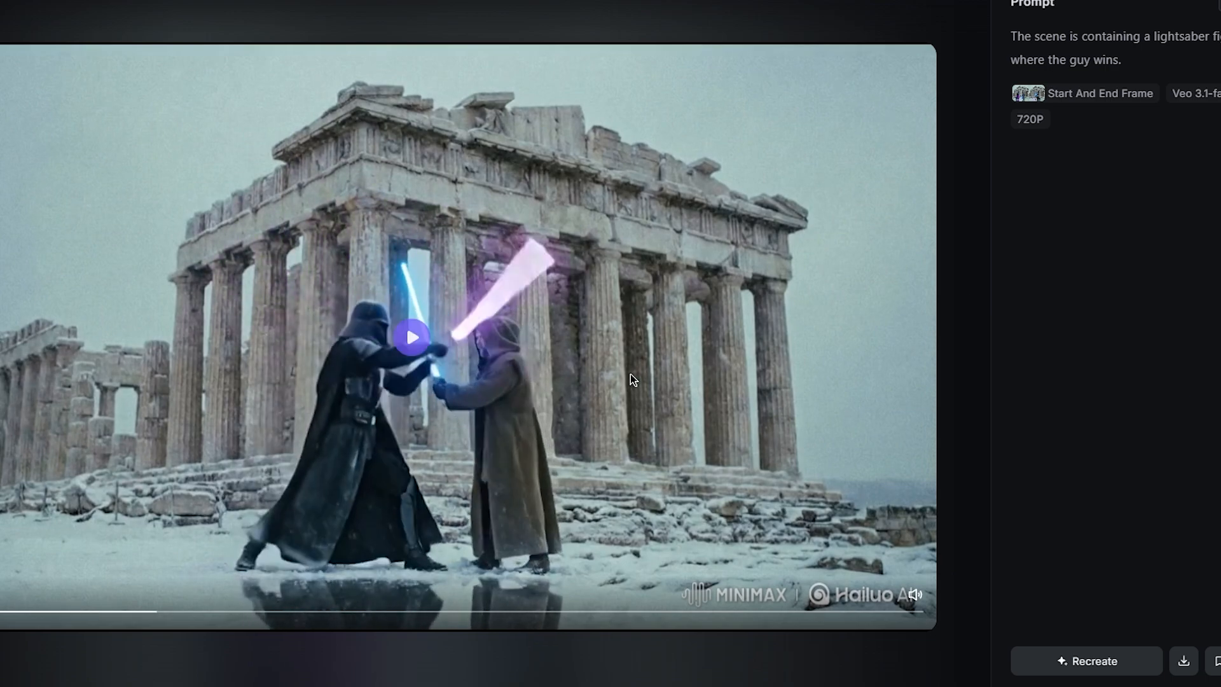
key(Escape)
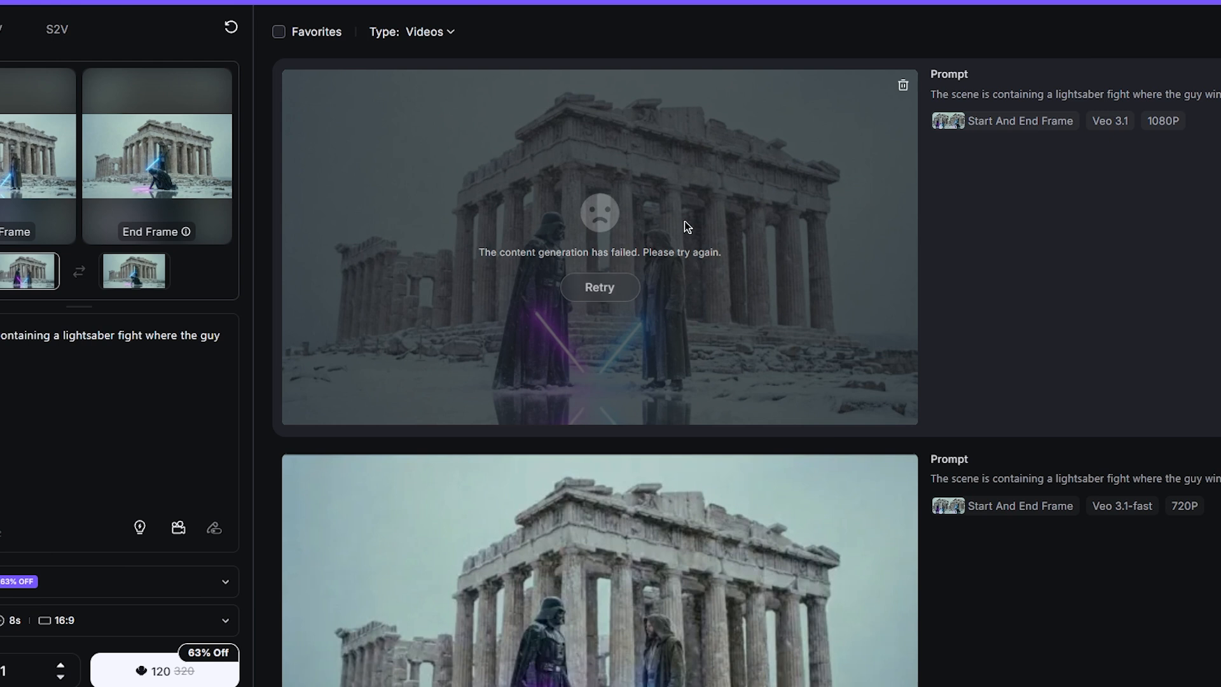
Check the available video models and review the earlier clips in the creations list
click(61, 586)
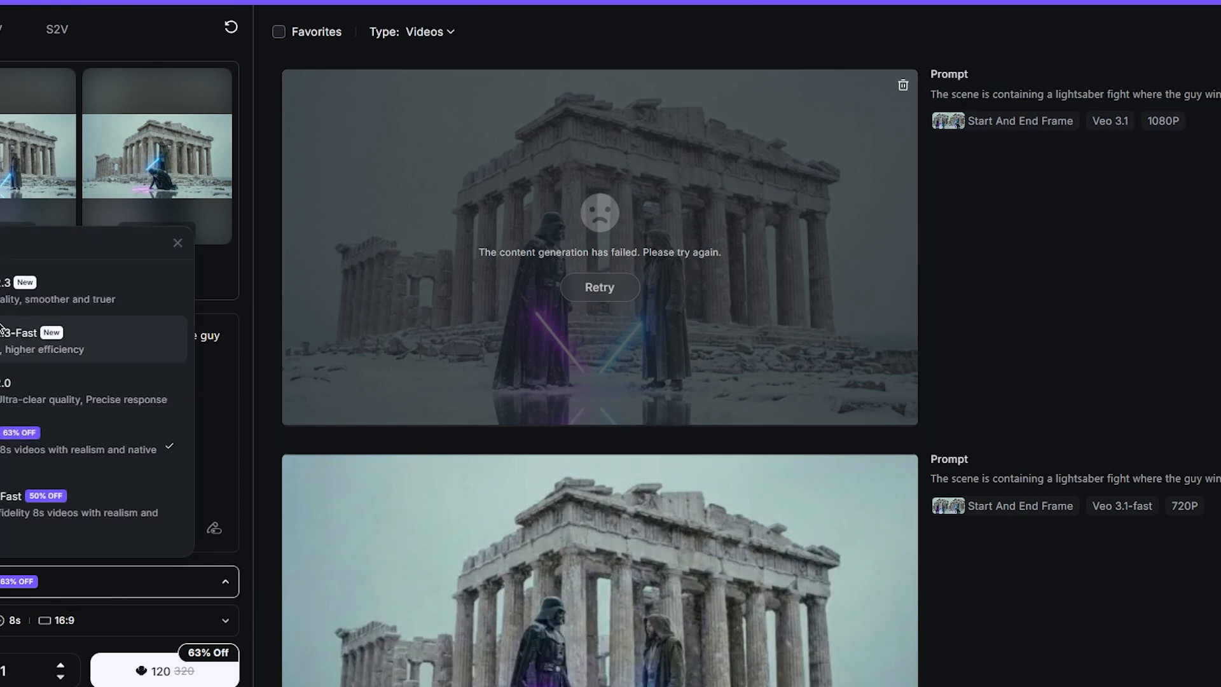
click(177, 243)
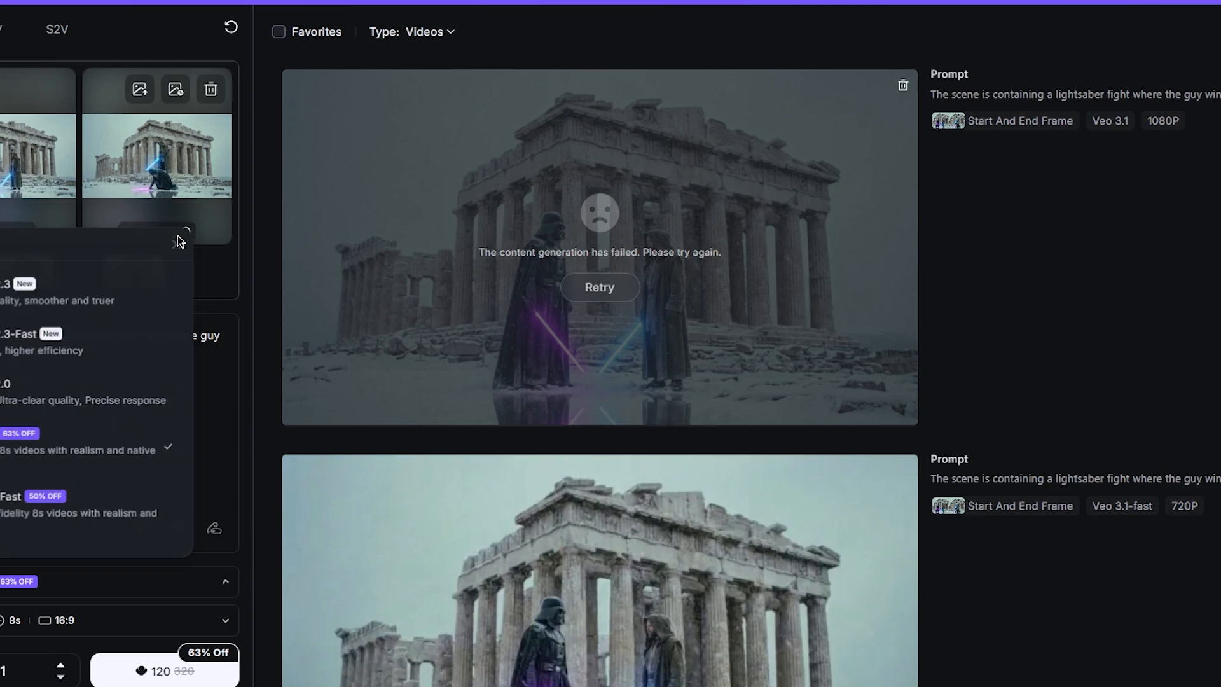
scroll(593, 392, down, 9)
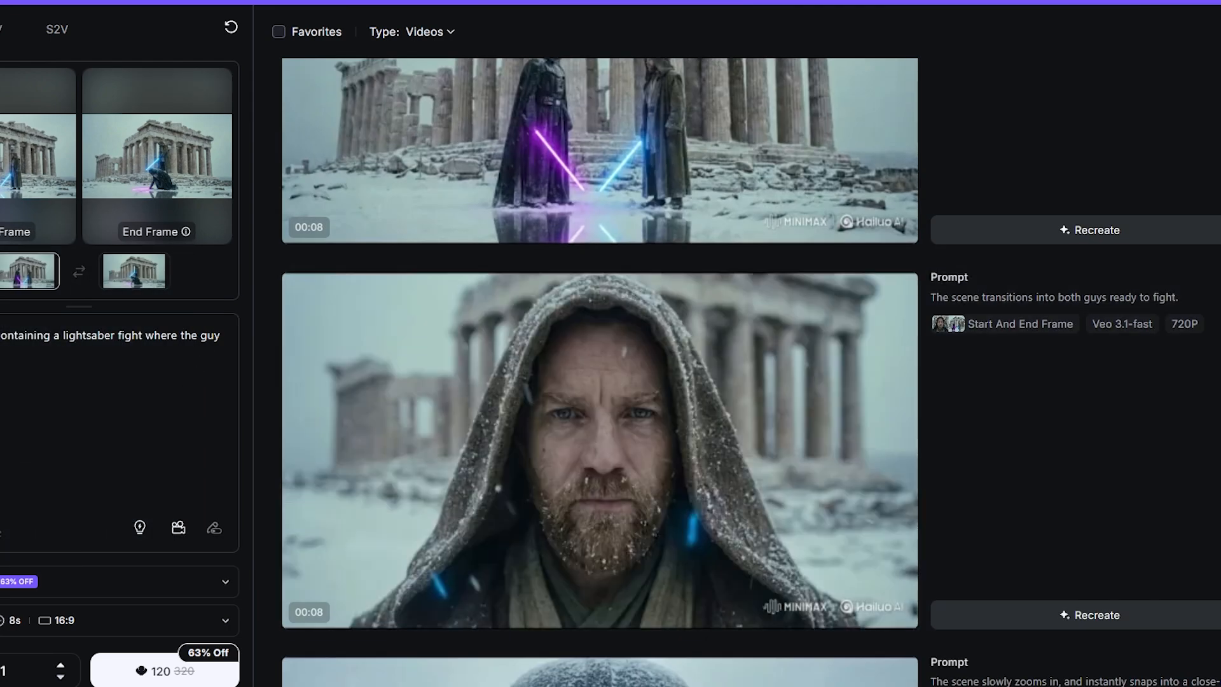
scroll(600, 372, down, 6)
scroll(600, 372, down, 5)
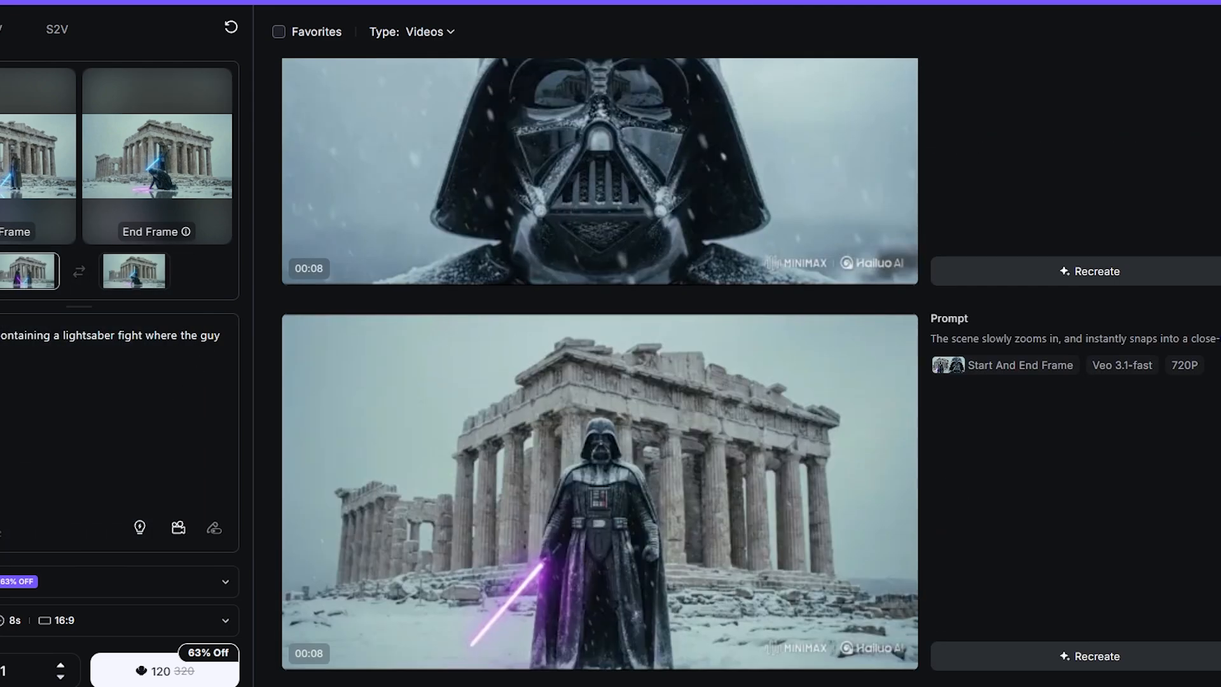